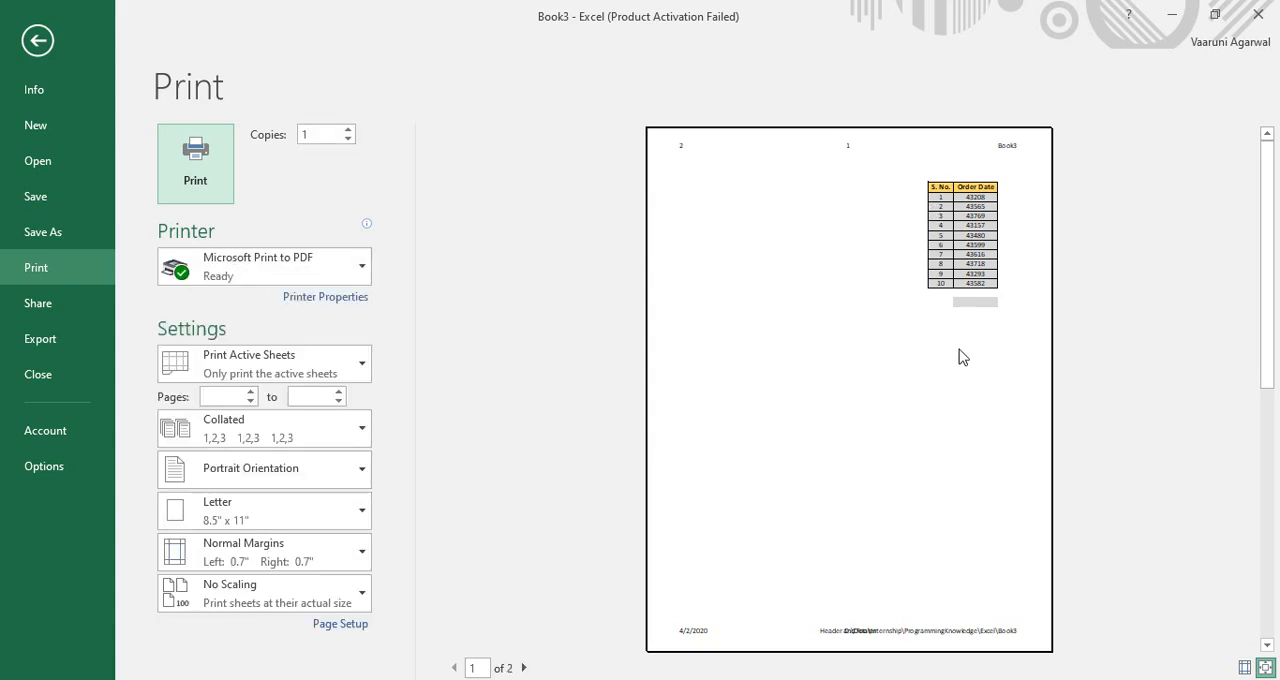
# Review both pages of the print preview and return to the Header and Footer worksheet
pyautogui.click(524, 668)
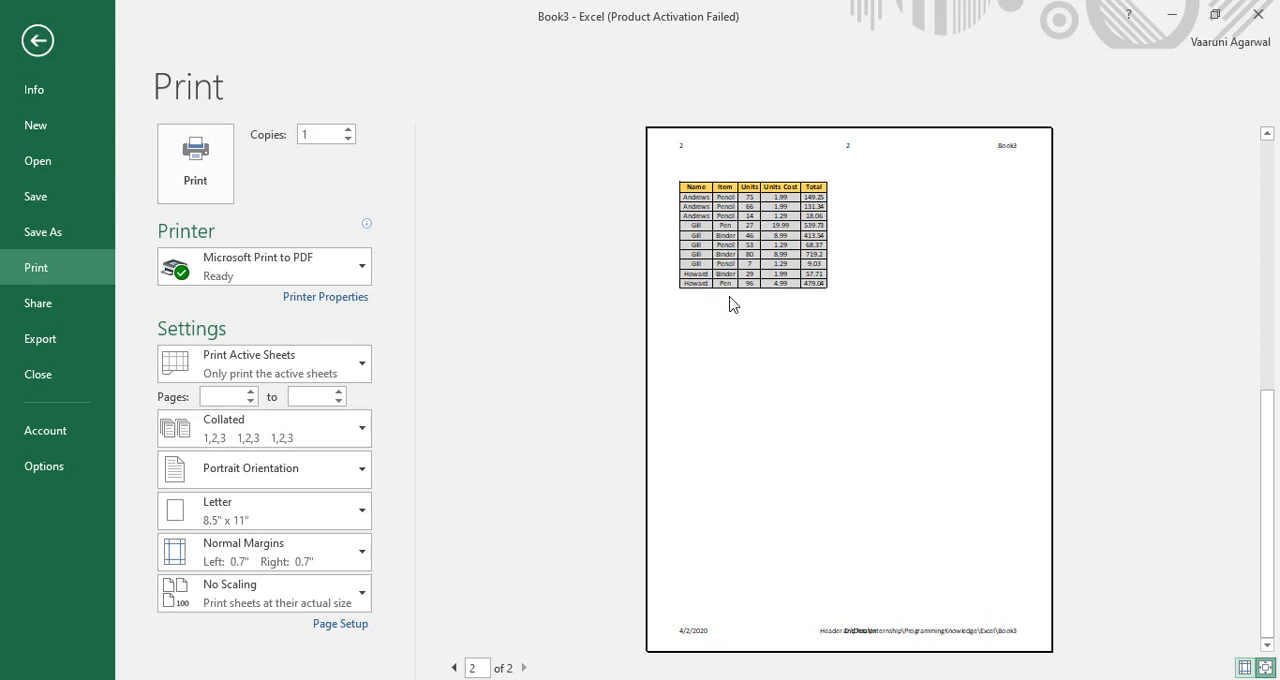
pyautogui.click(724, 304)
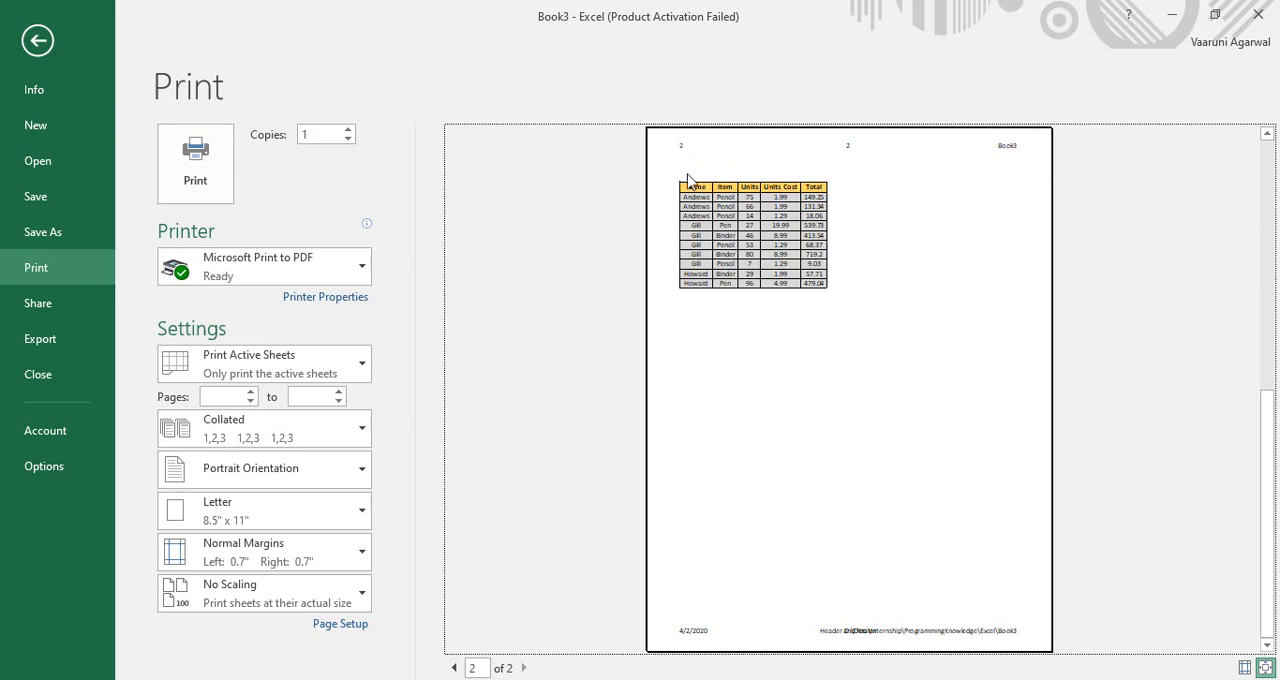
pyautogui.click(449, 667)
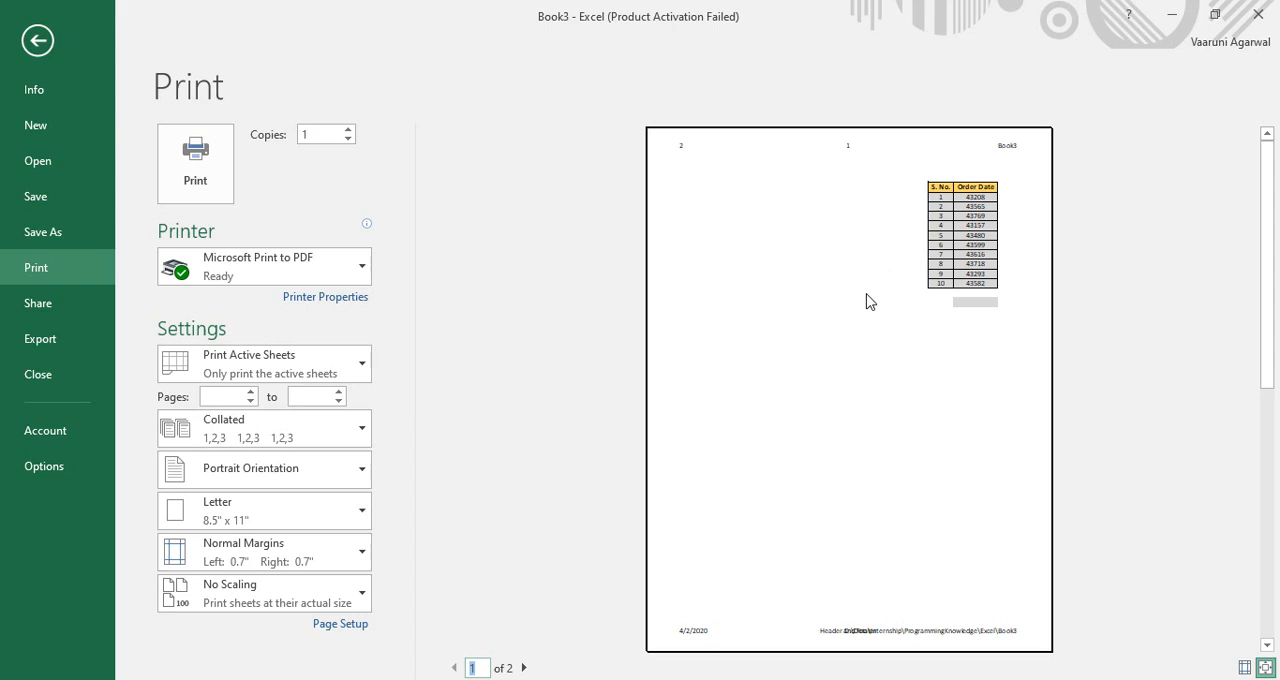
pyautogui.click(29, 47)
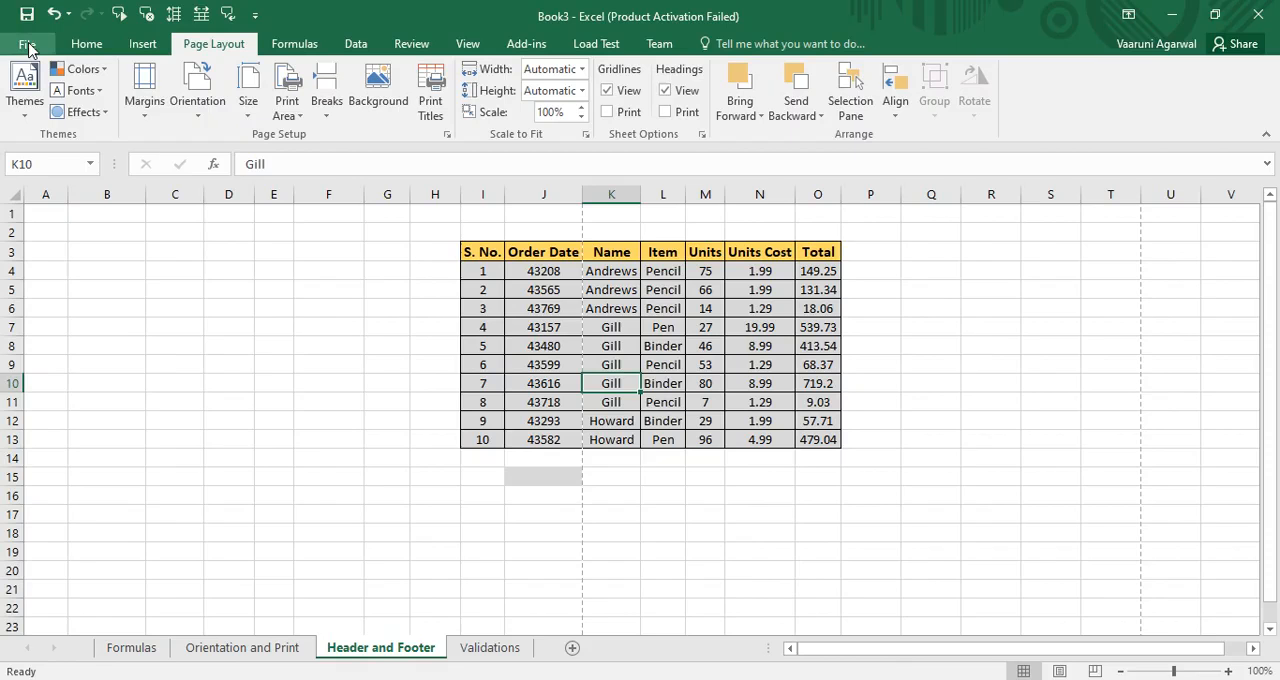
pyautogui.click(638, 571)
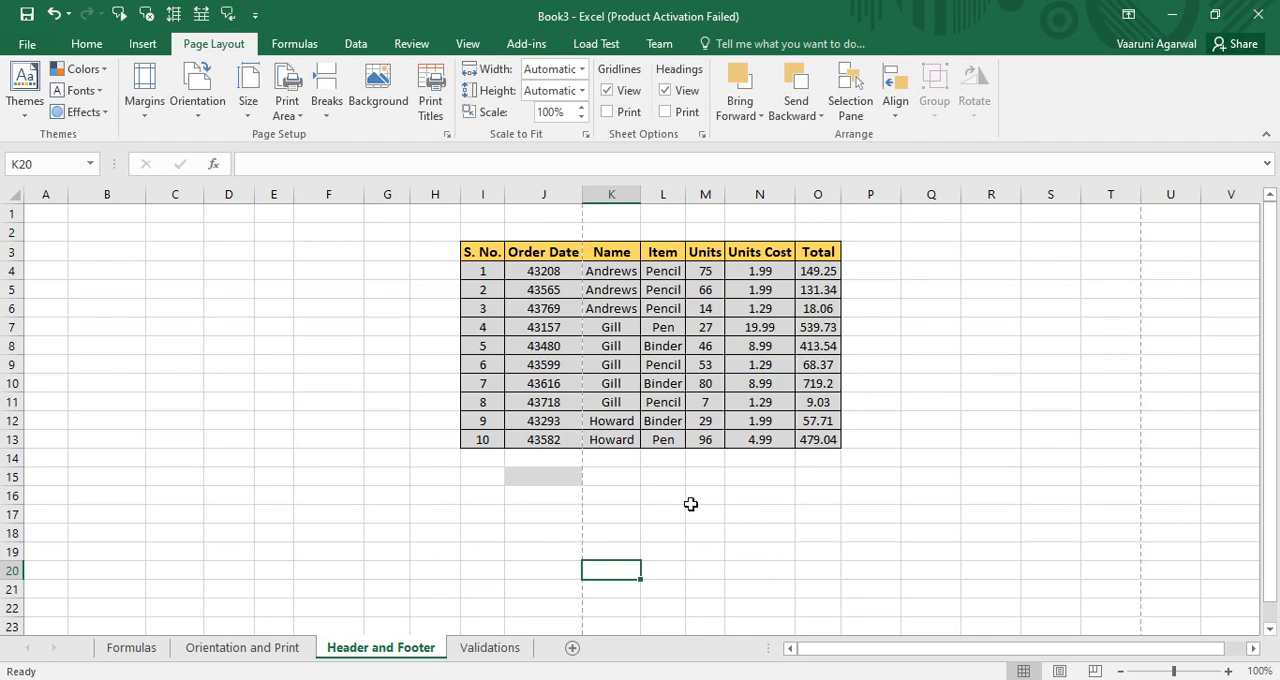
pyautogui.click(690, 535)
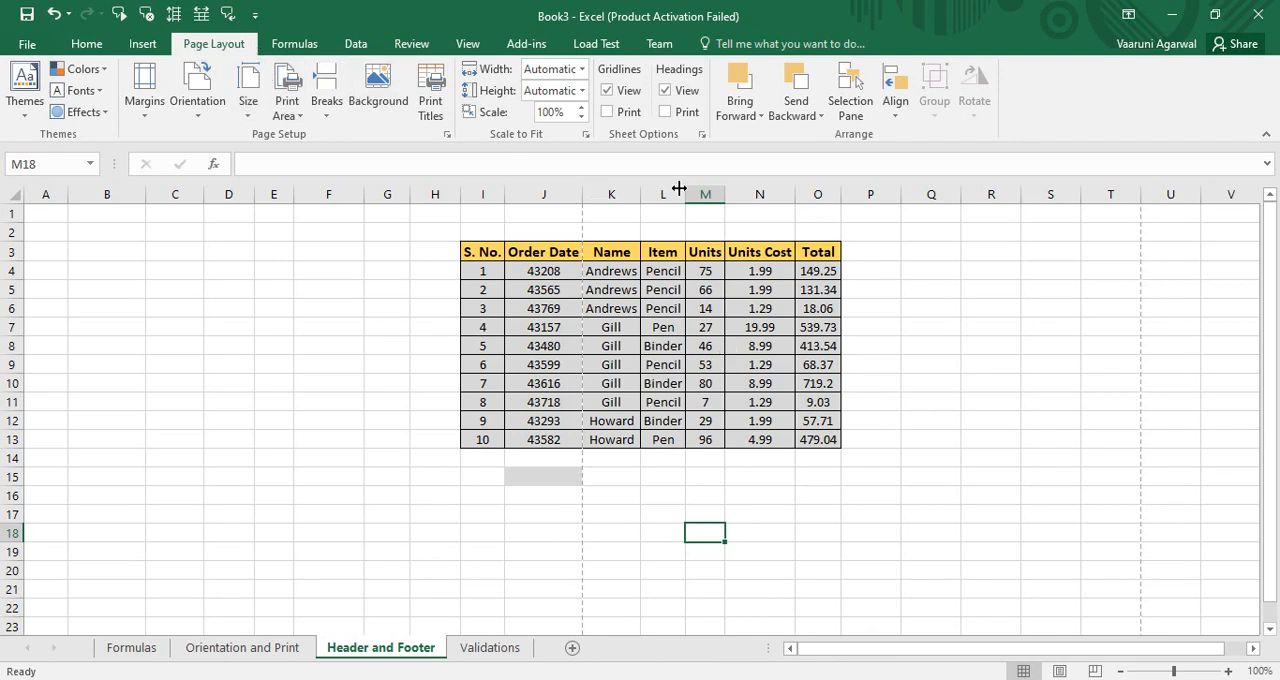
# Open the Page Setup dialog at its header and footer settings
pyautogui.click(700, 134)
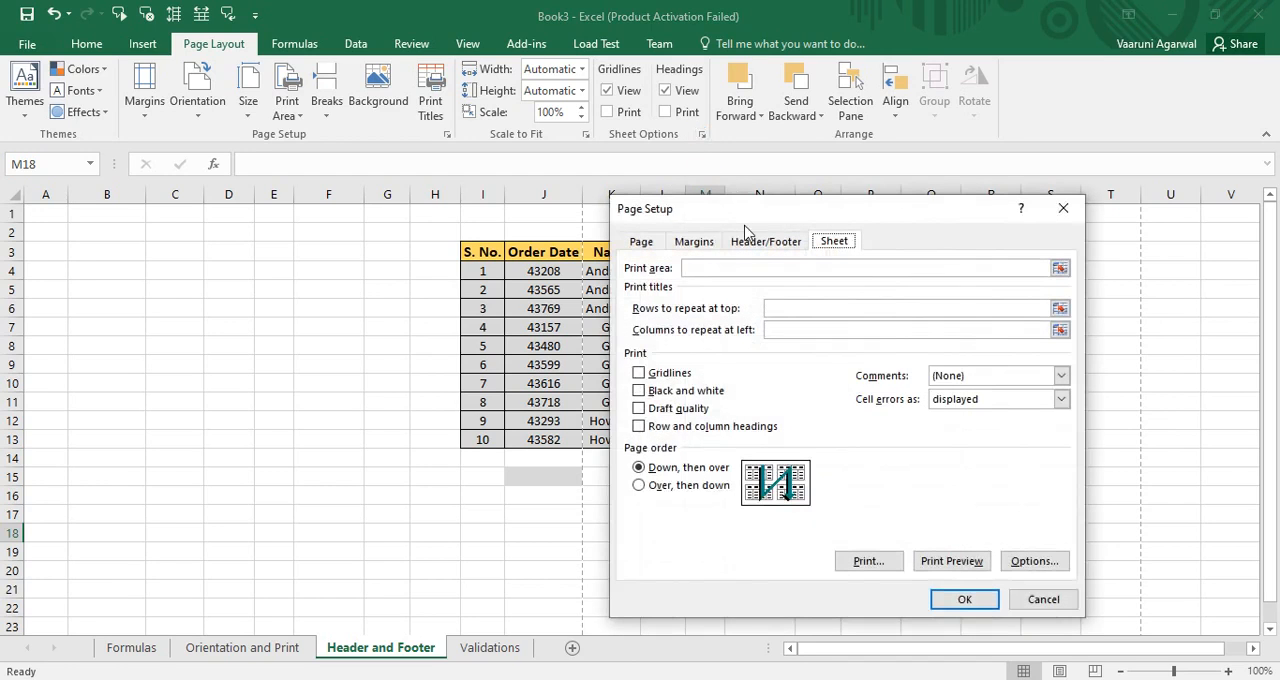
pyautogui.moveTo(755, 212); pyautogui.dragTo(820, 186)
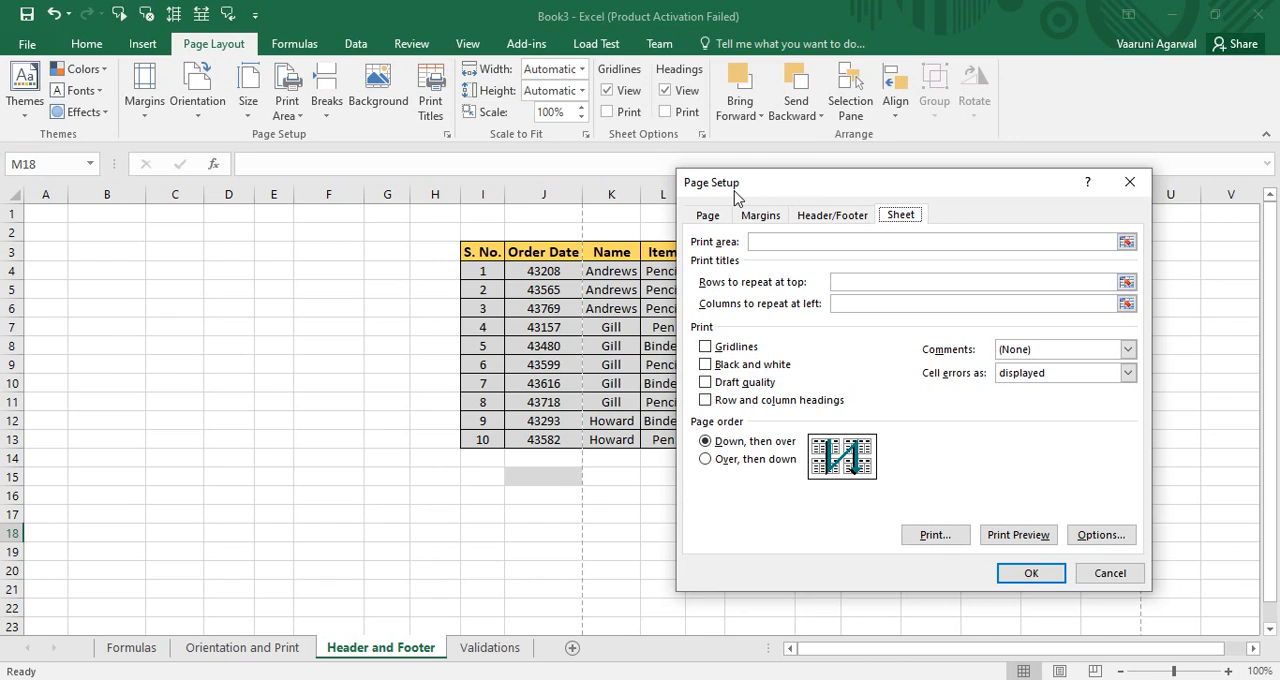
pyautogui.click(823, 224)
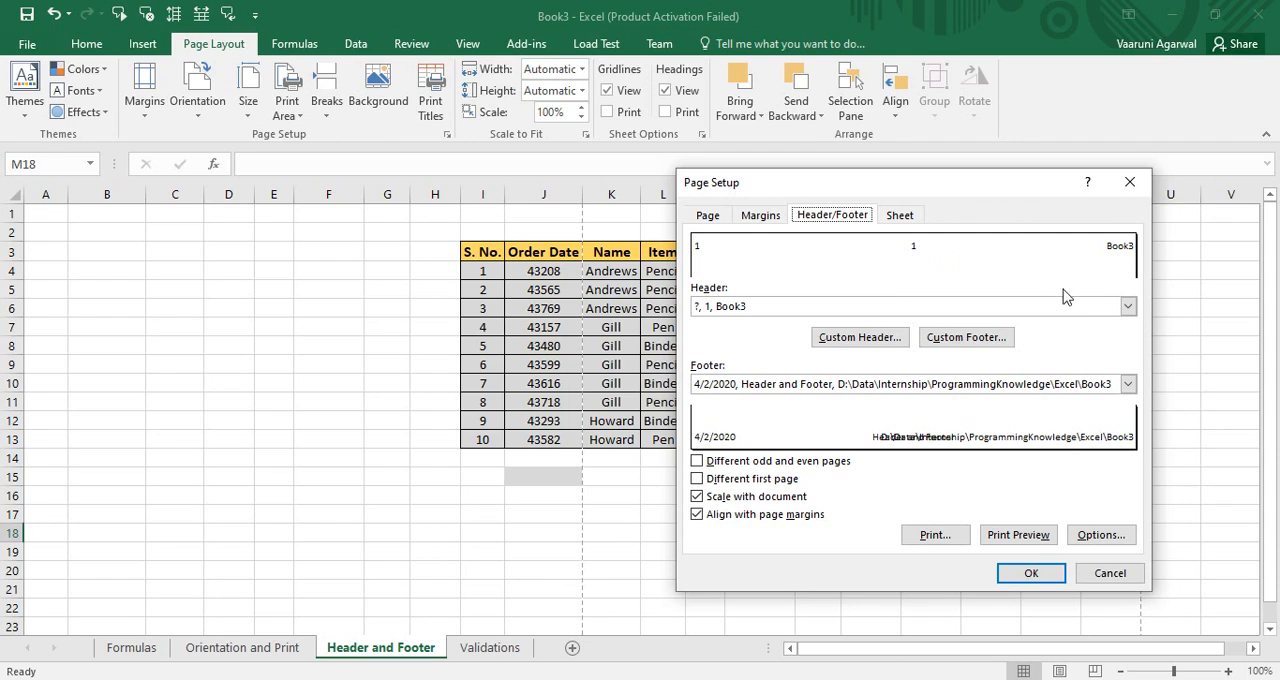
# Try the preset headers for page and file name, page and file path, and author name with page and date
pyautogui.click(1126, 310)
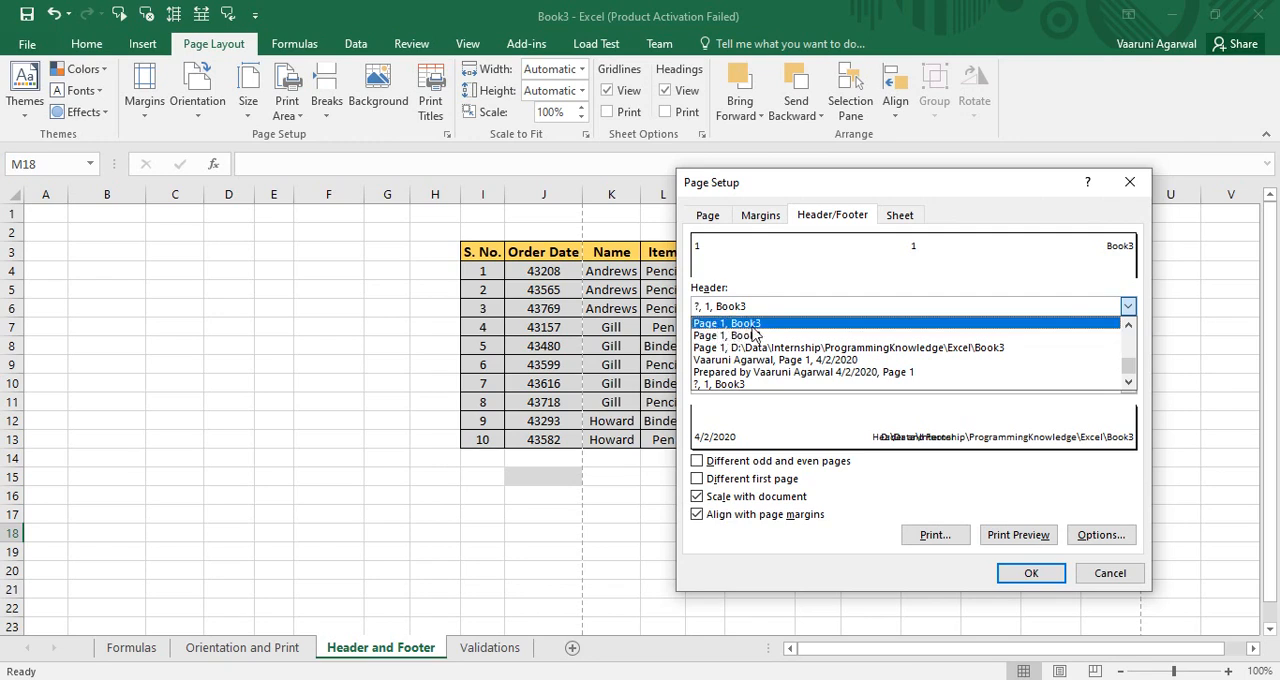
pyautogui.click(727, 335)
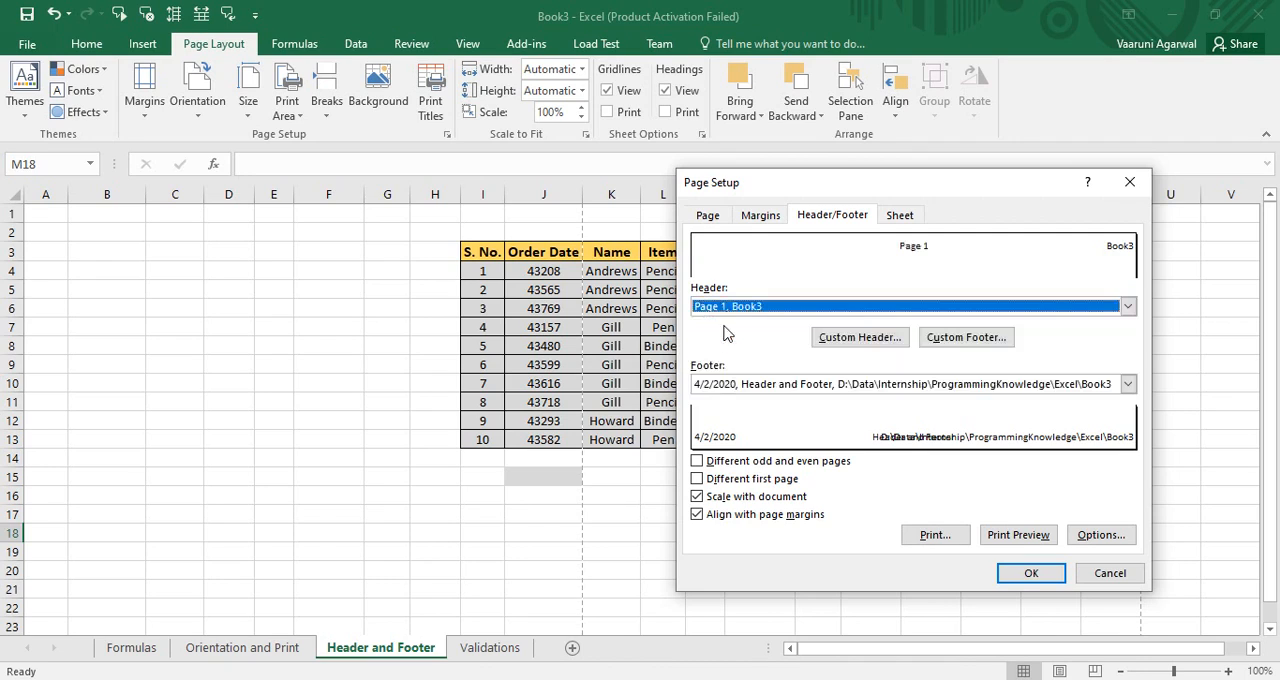
pyautogui.click(833, 308)
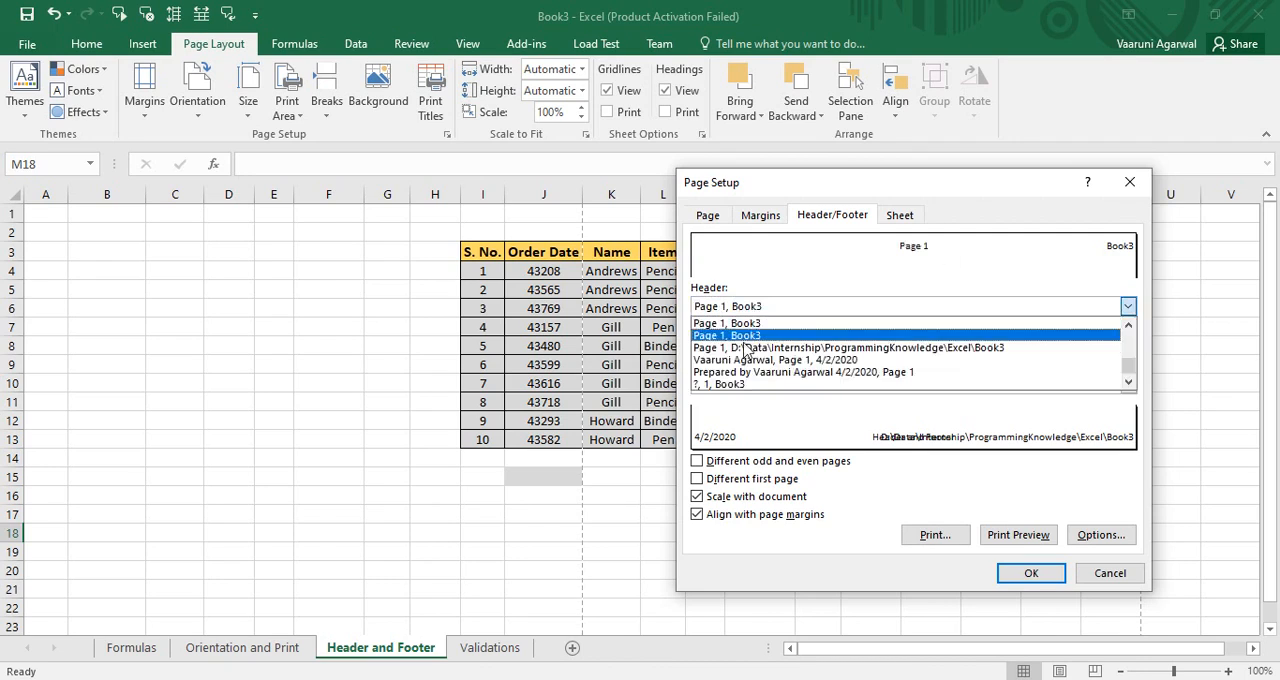
pyautogui.click(745, 345)
pyautogui.click(760, 310)
pyautogui.click(750, 347)
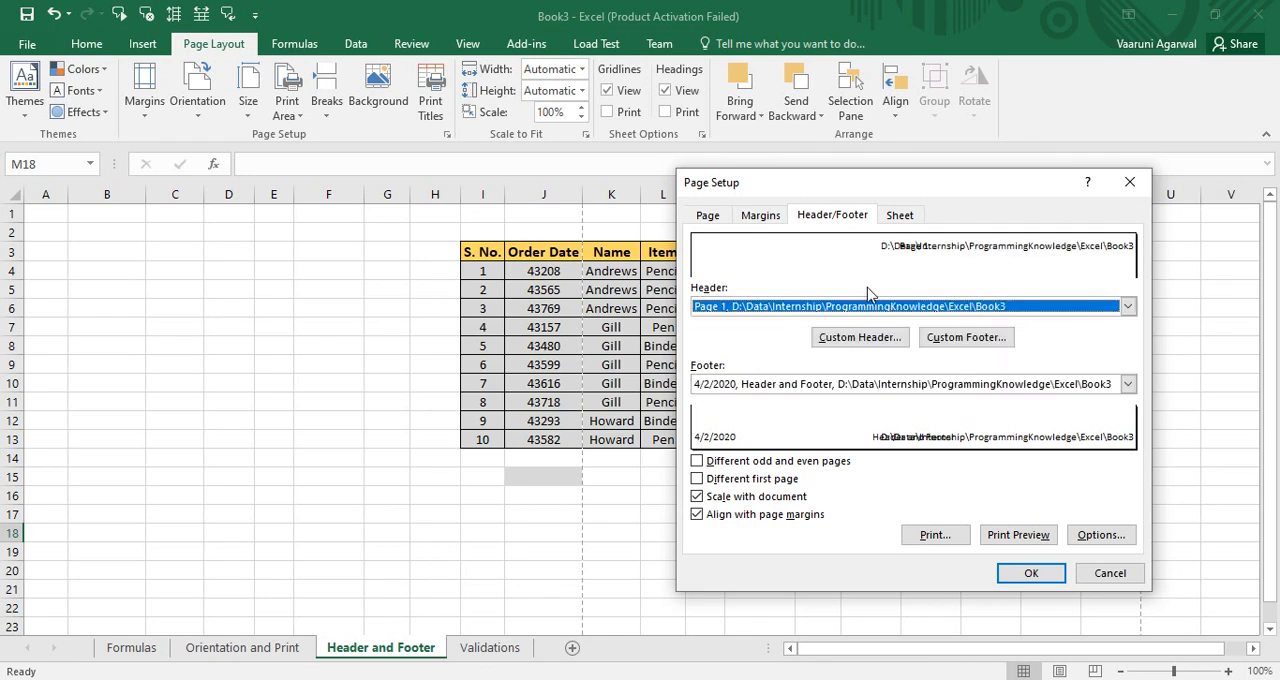
pyautogui.click(828, 311)
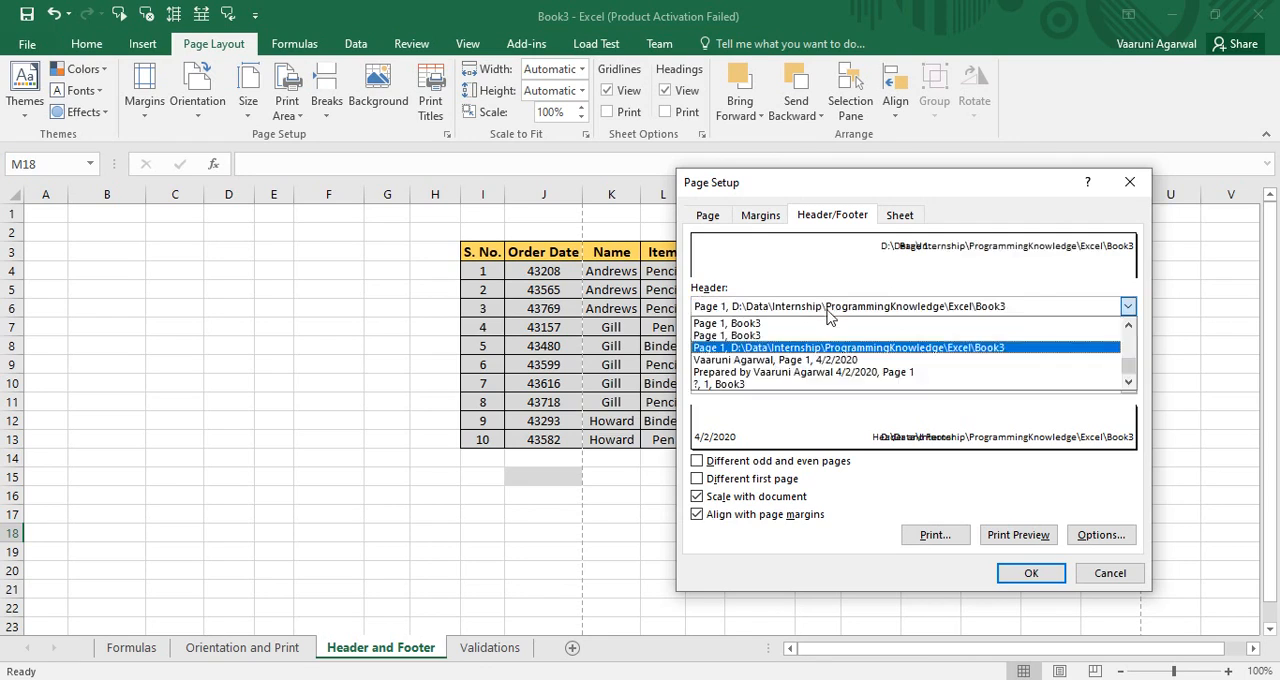
pyautogui.click(785, 360)
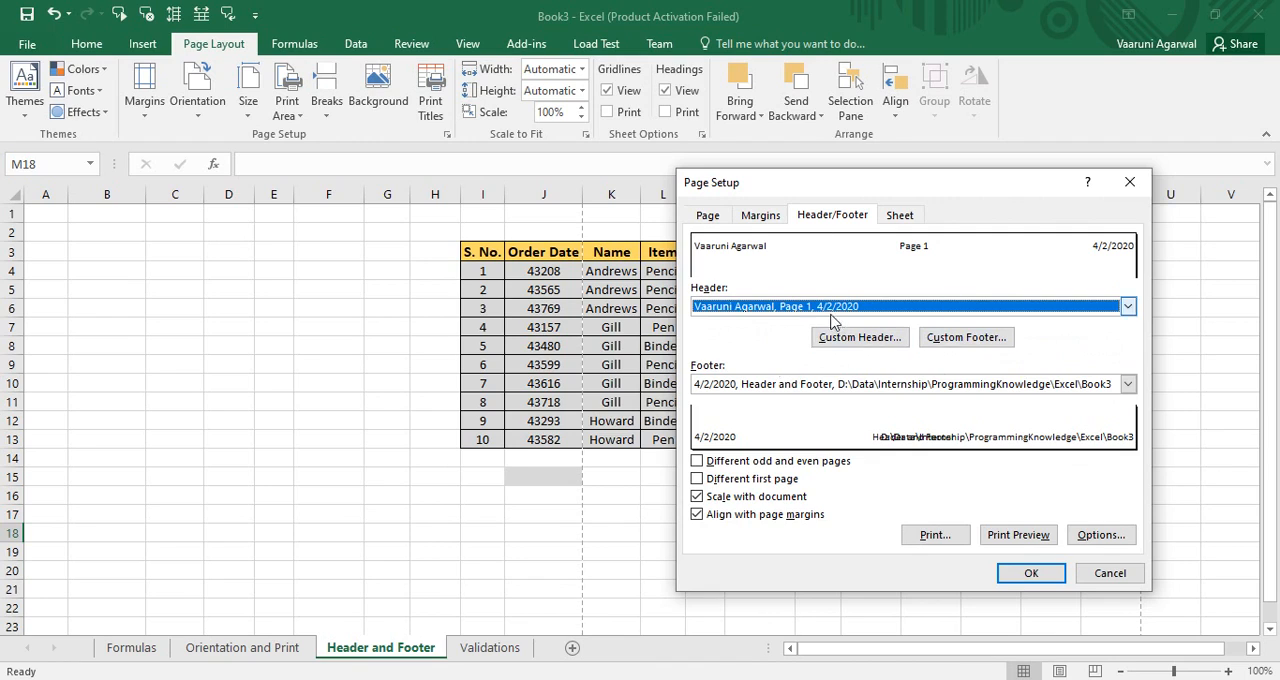
# Choose the preset header with page number and file path, and insert the number of pages in its custom left section
pyautogui.click(830, 312)
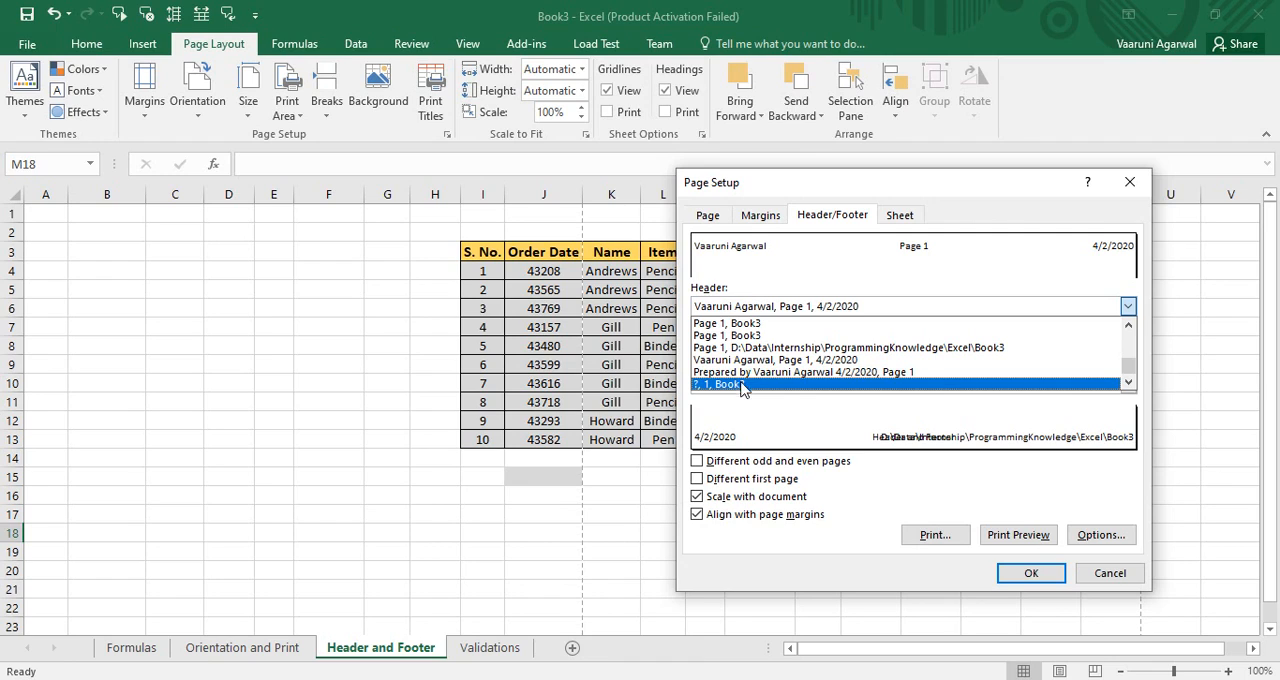
pyautogui.click(746, 348)
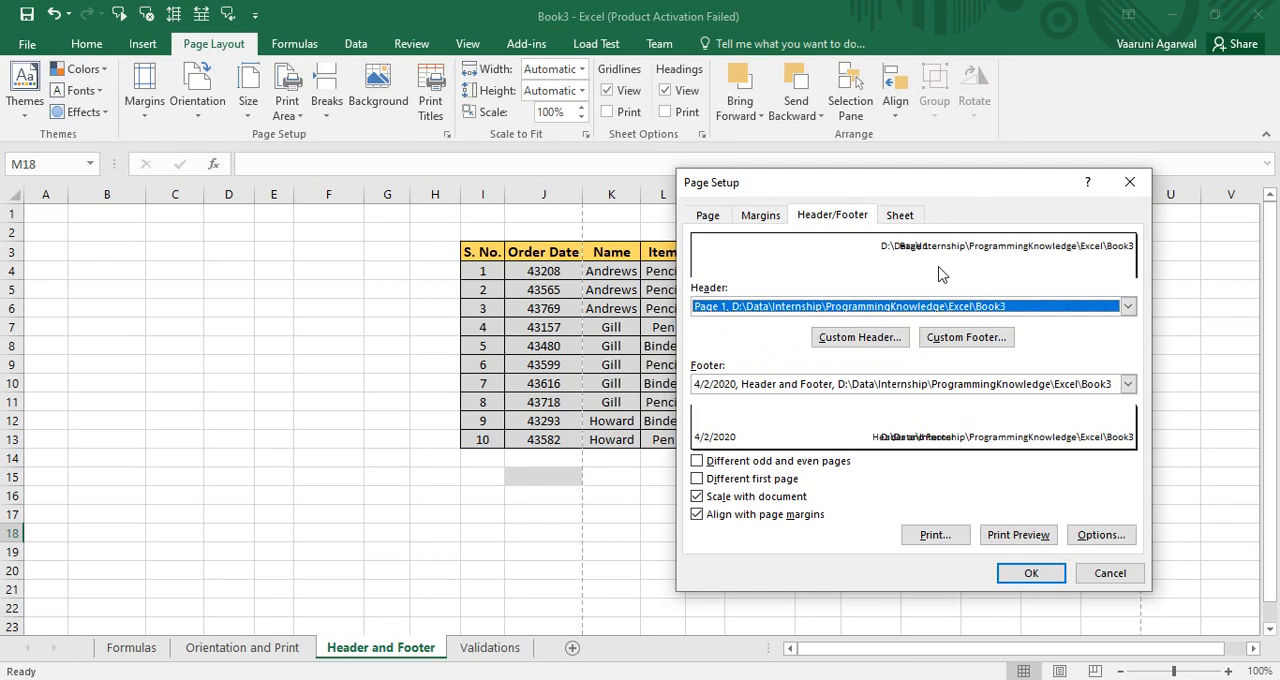
pyautogui.click(892, 348)
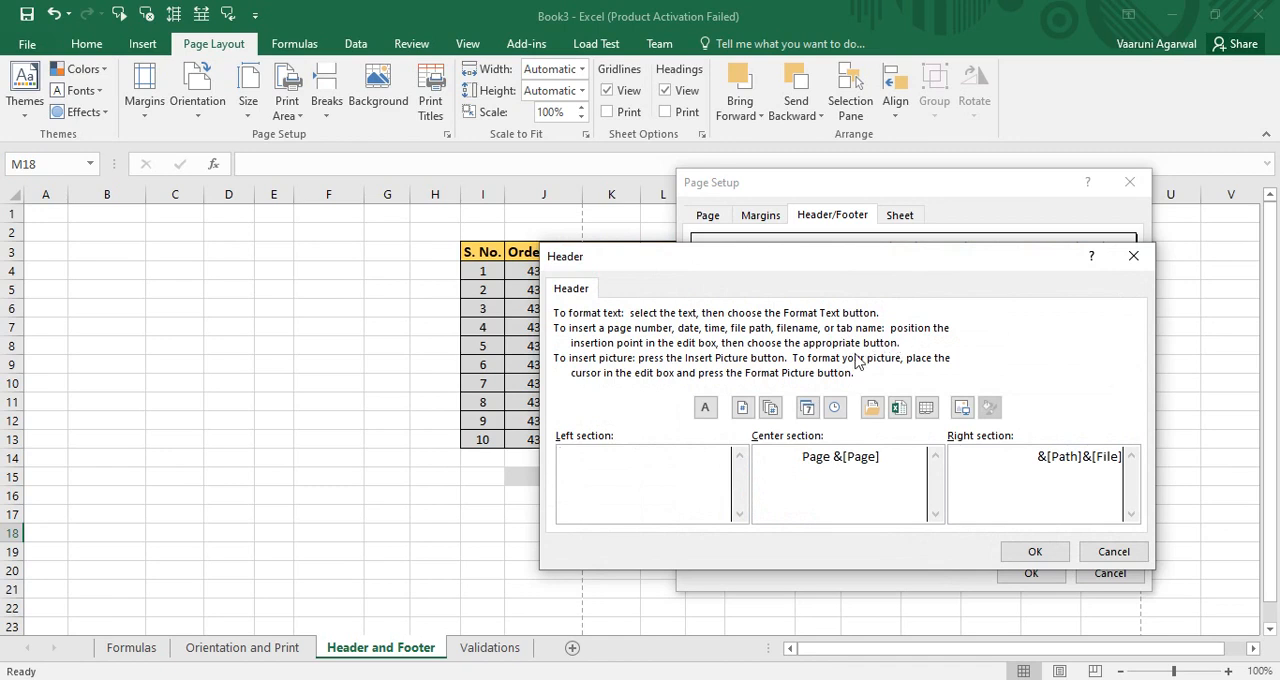
pyautogui.moveTo(743, 269); pyautogui.dragTo(564, 200)
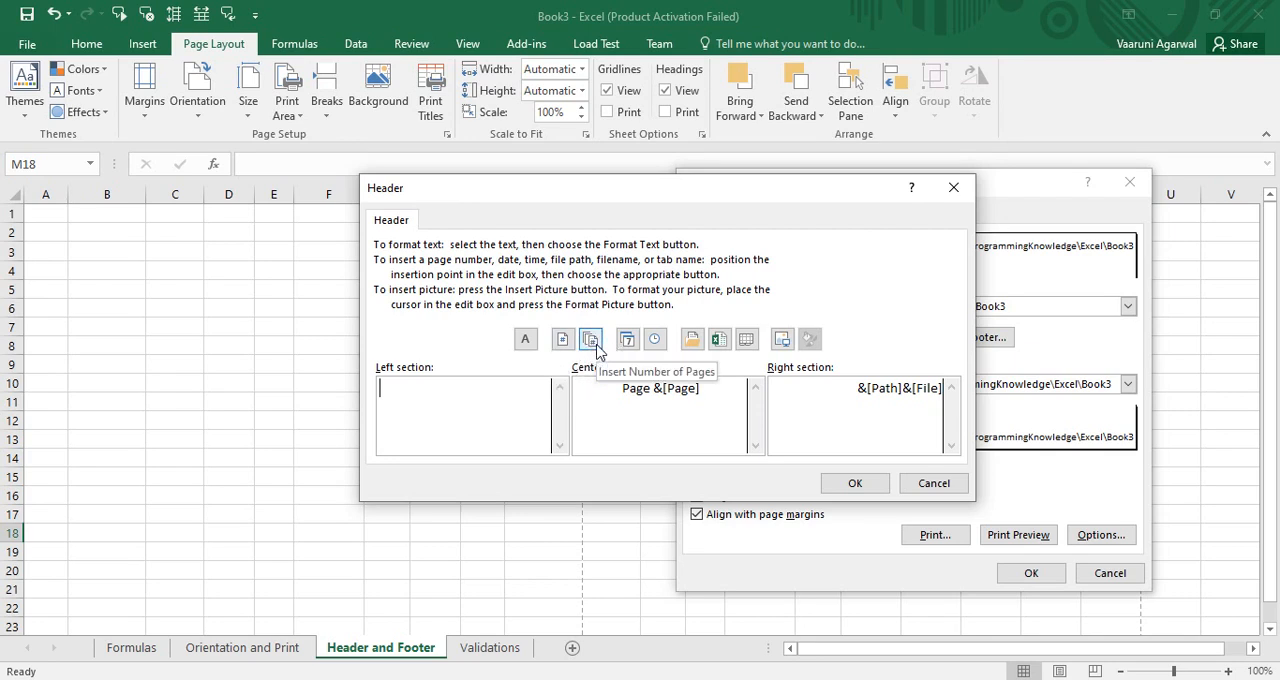
pyautogui.click(591, 340)
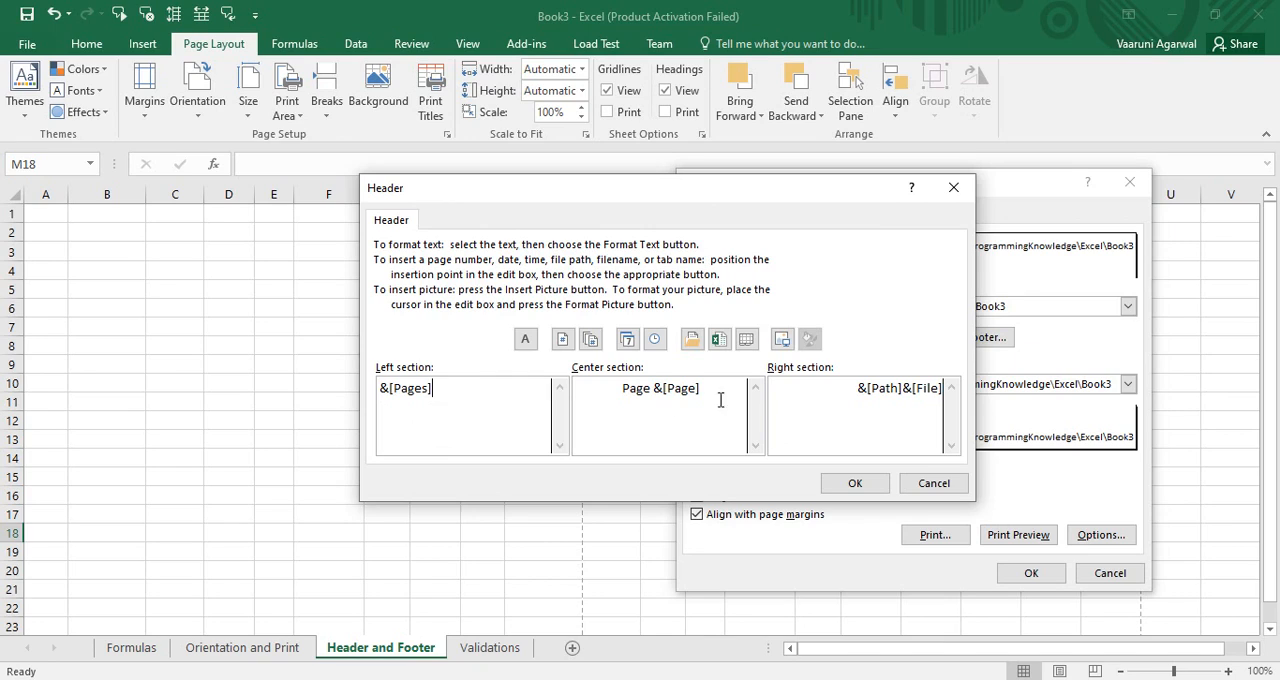
# Replace the header's center section content with only the page number code &[Page]
pyautogui.moveTo(710, 390); pyautogui.dragTo(600, 385)
pyautogui.press('Delete')
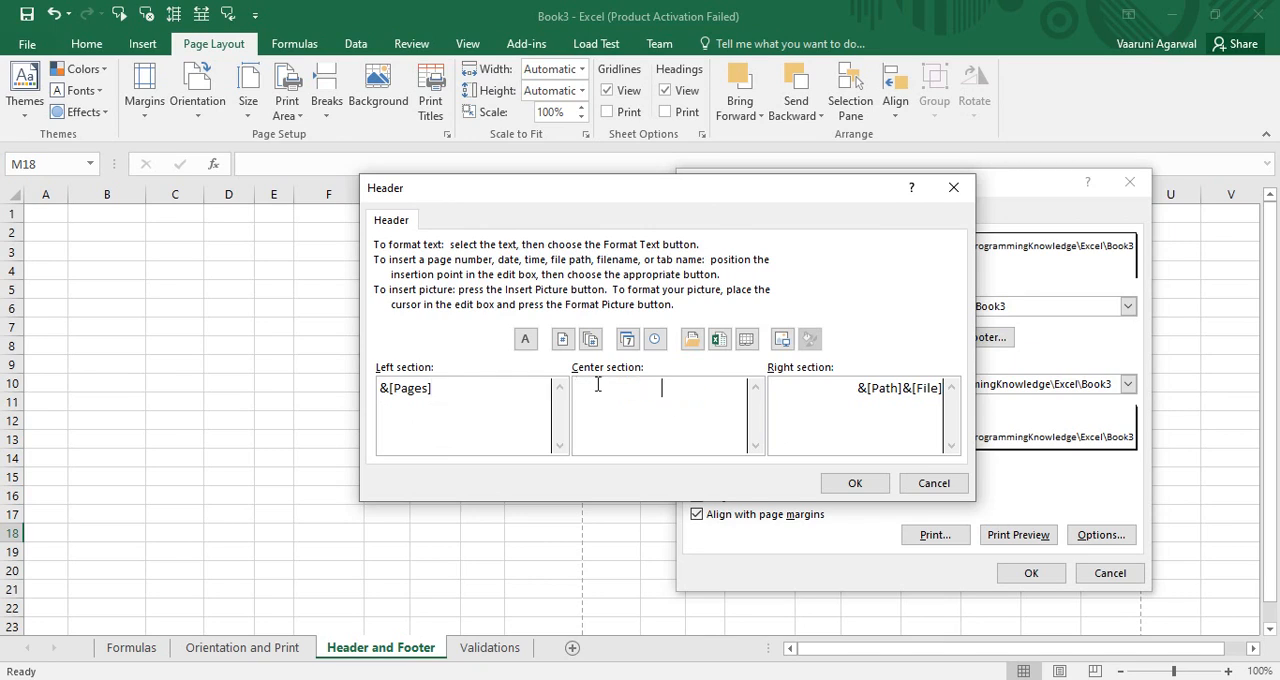
pyautogui.click(563, 341)
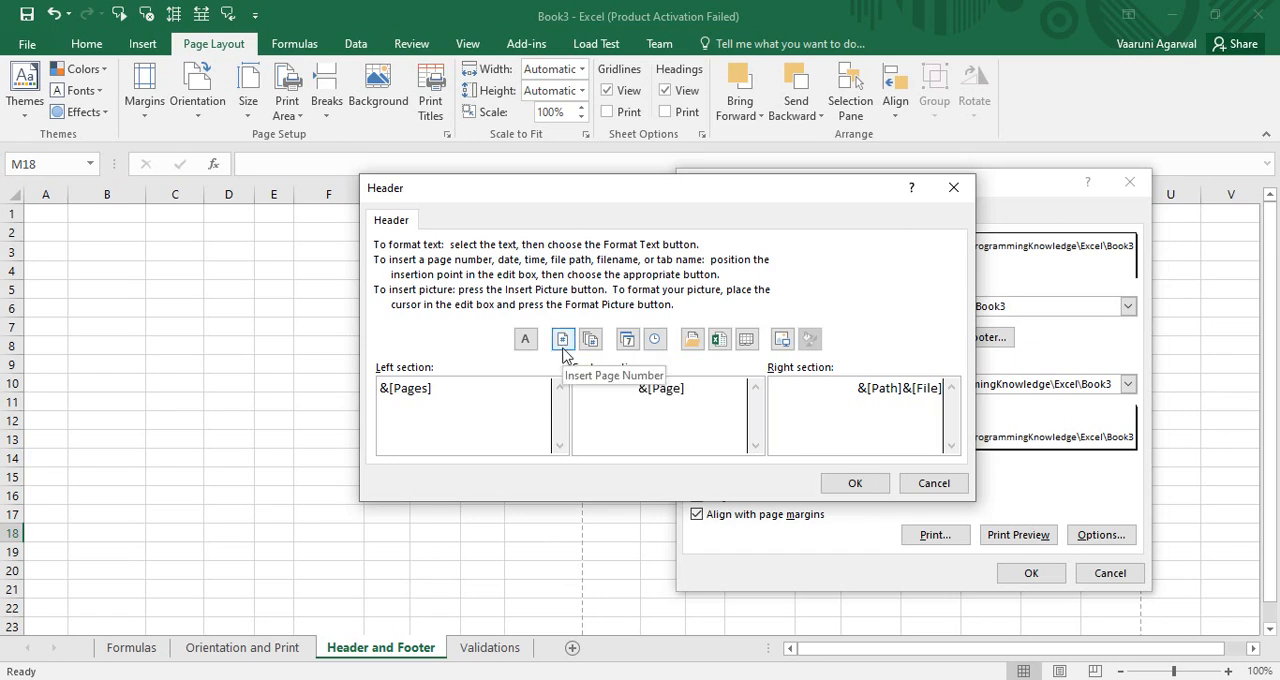
pyautogui.moveTo(634, 394); pyautogui.dragTo(709, 394)
pyautogui.click(683, 404)
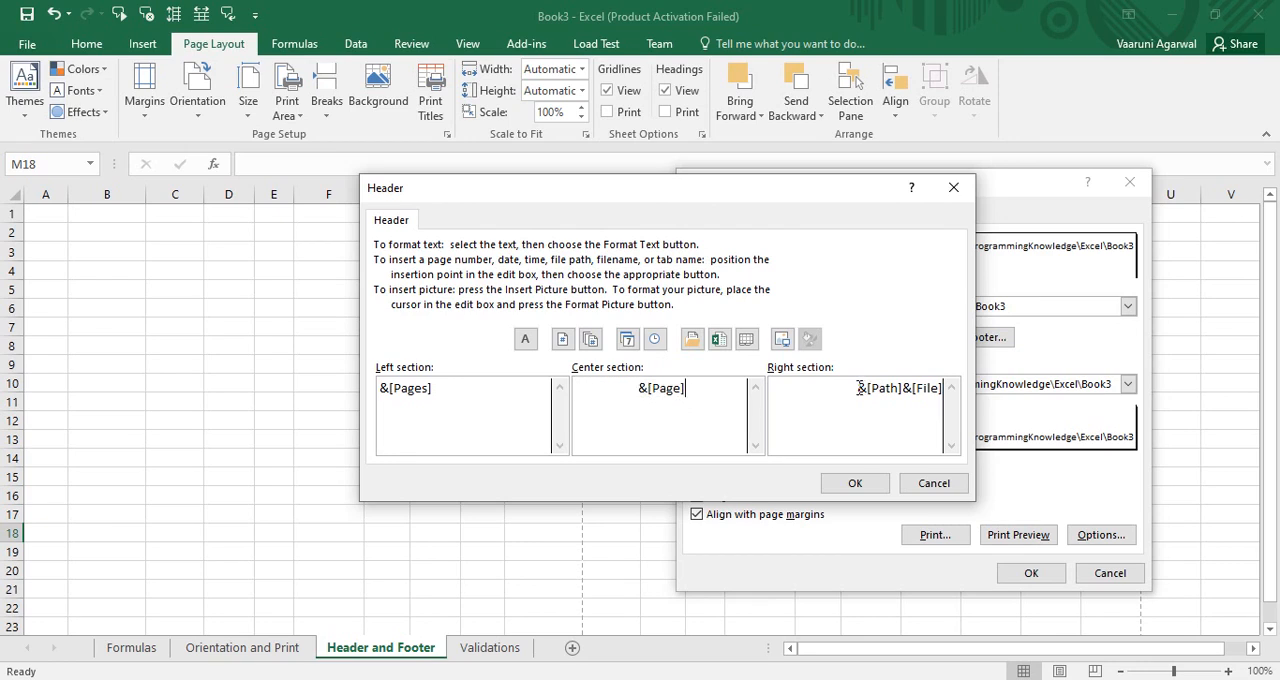
# Replace the header's right section content with the date code &[Date] and accept the custom header
pyautogui.moveTo(858, 388); pyautogui.dragTo(957, 388)
pyautogui.press('Delete')
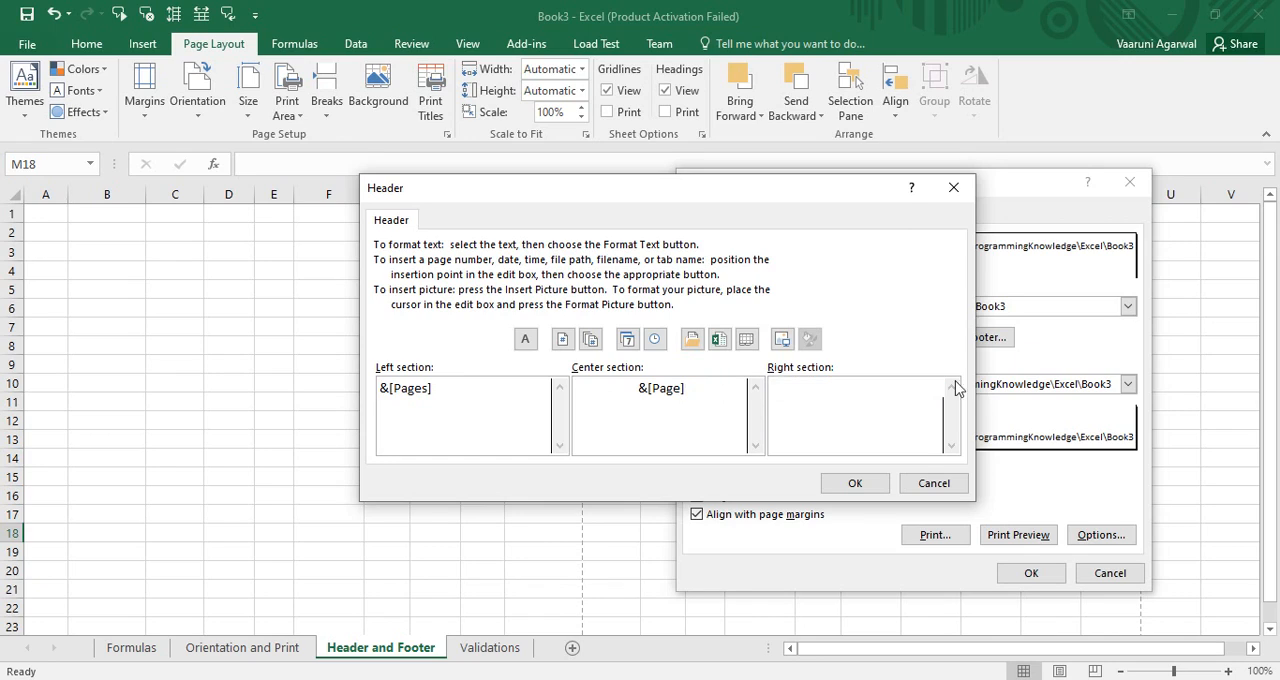
pyautogui.click(629, 342)
pyautogui.click(850, 482)
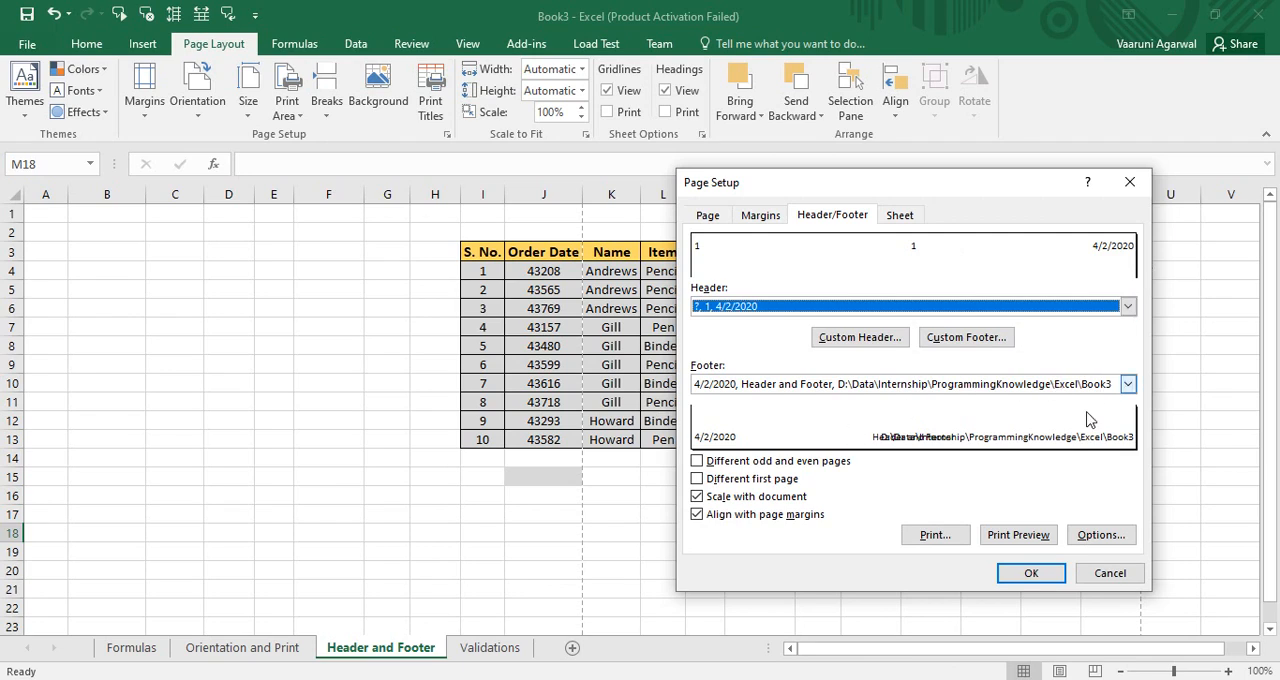
# Try the preset footer "Page 1, Book3"
pyautogui.click(1128, 388)
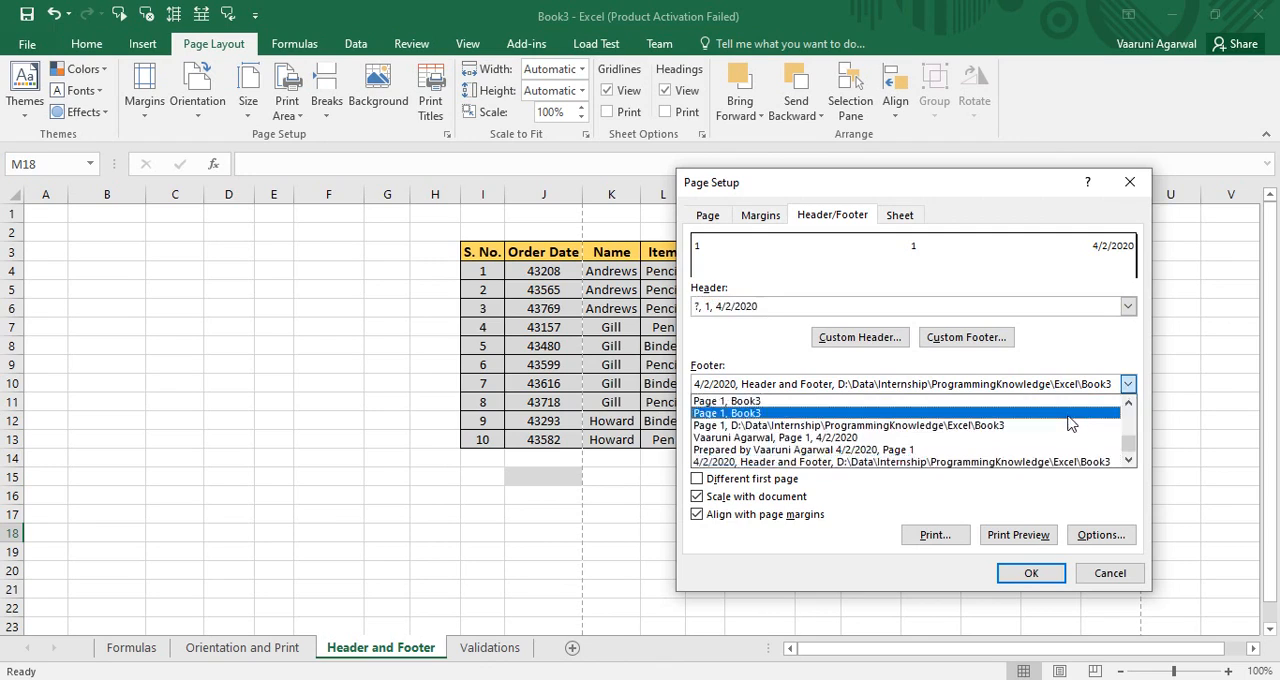
pyautogui.click(890, 413)
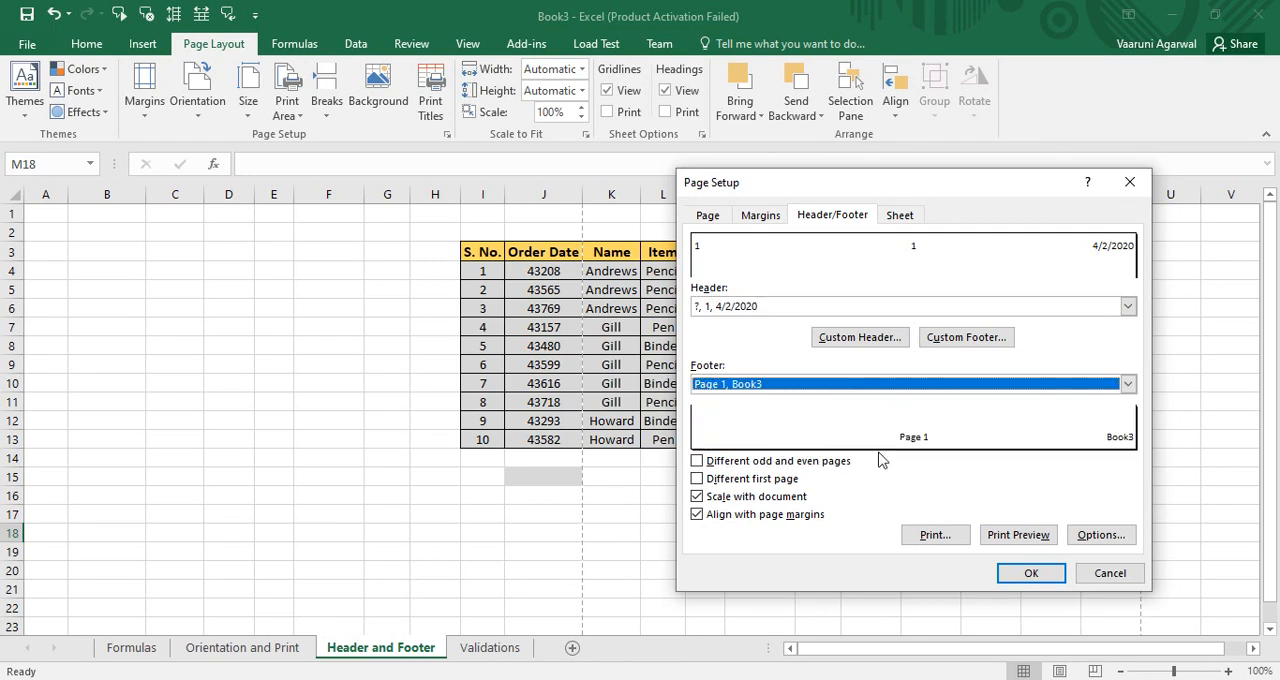
pyautogui.click(1126, 384)
pyautogui.click(1062, 418)
# Choose the preset footer with page number and file path, and insert the time code in its custom left section
pyautogui.click(1127, 384)
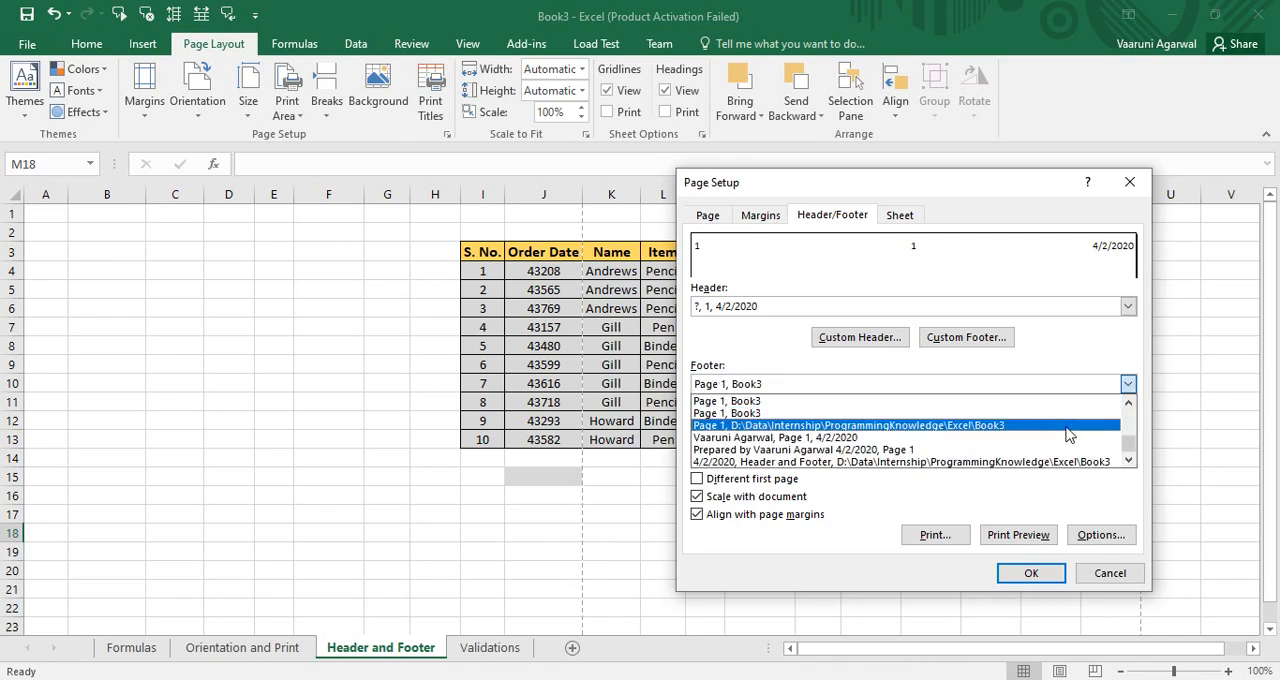
pyautogui.click(1066, 426)
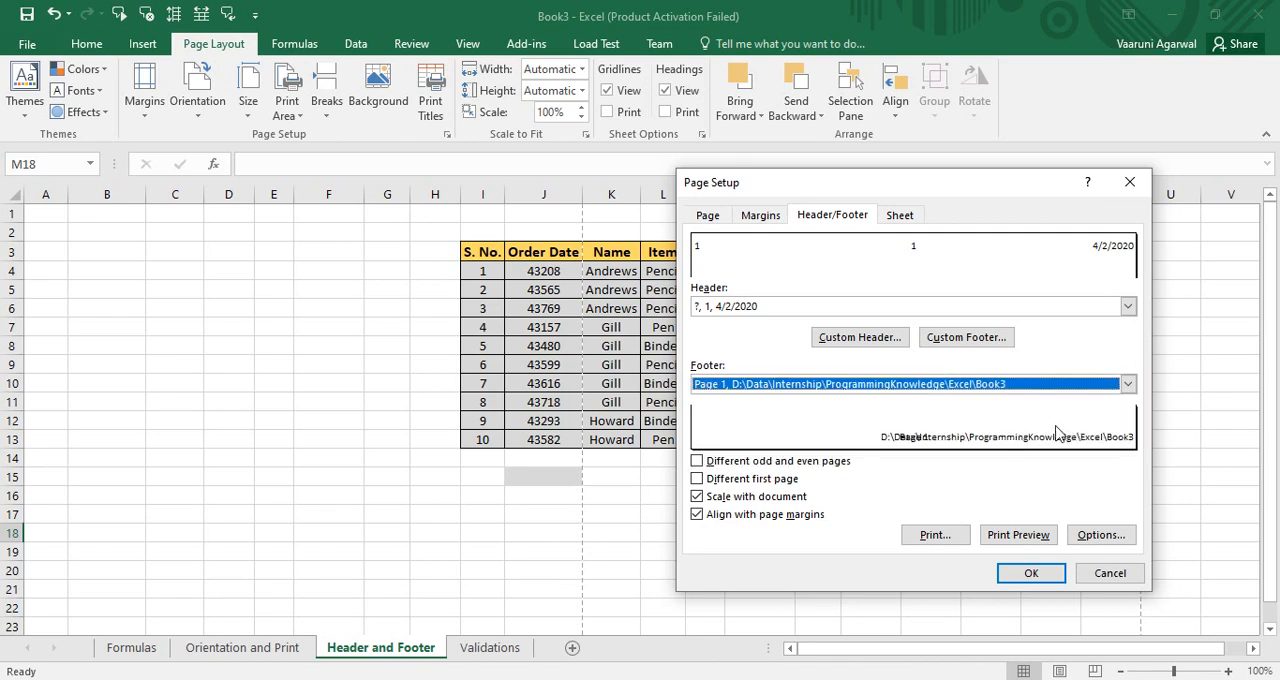
pyautogui.click(995, 339)
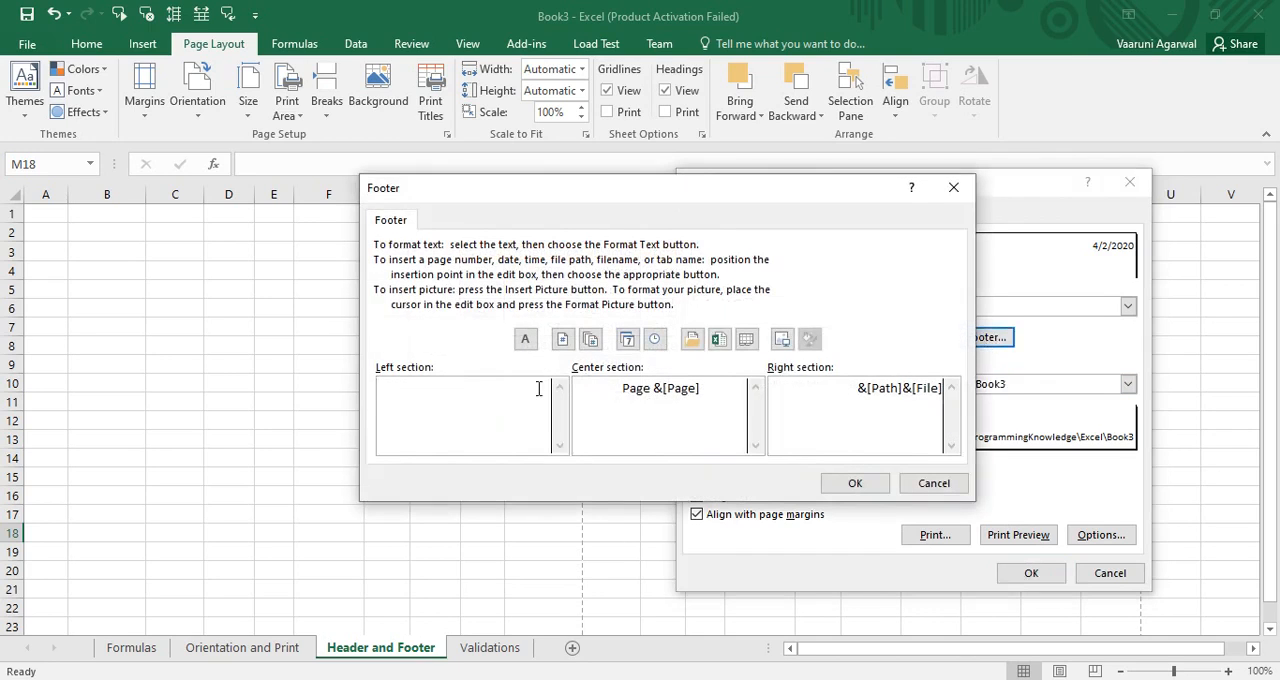
pyautogui.click(655, 340)
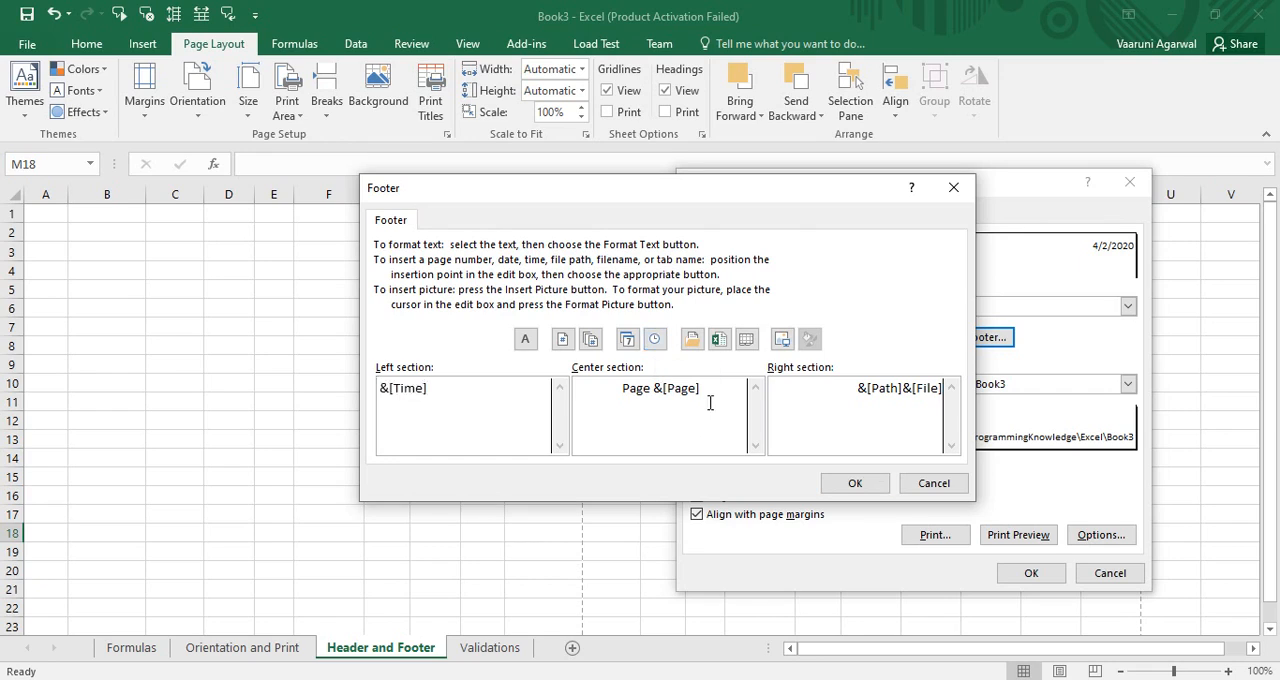
# Replace the footer's center section content with "Page: &[Page] of &[Pages]"
pyautogui.moveTo(702, 390); pyautogui.dragTo(606, 395)
pyautogui.press('Delete')
pyautogui.write('Page:')
pyautogui.click(562, 339)
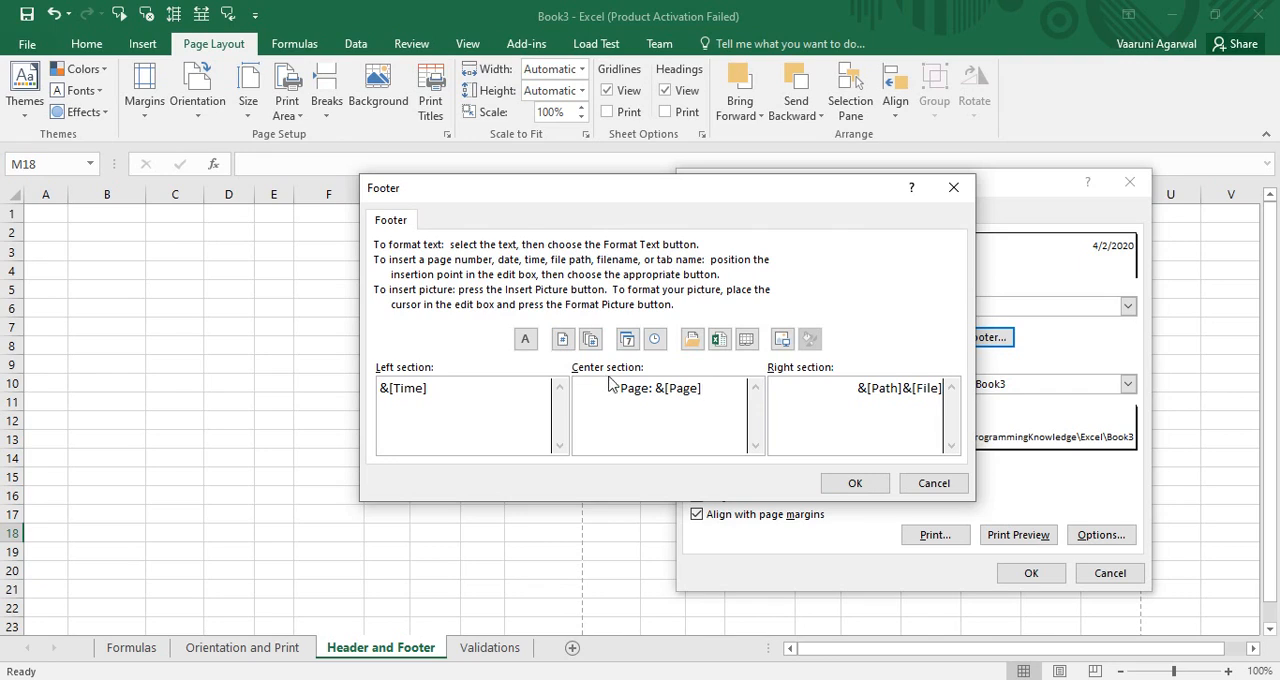
pyautogui.write('of')
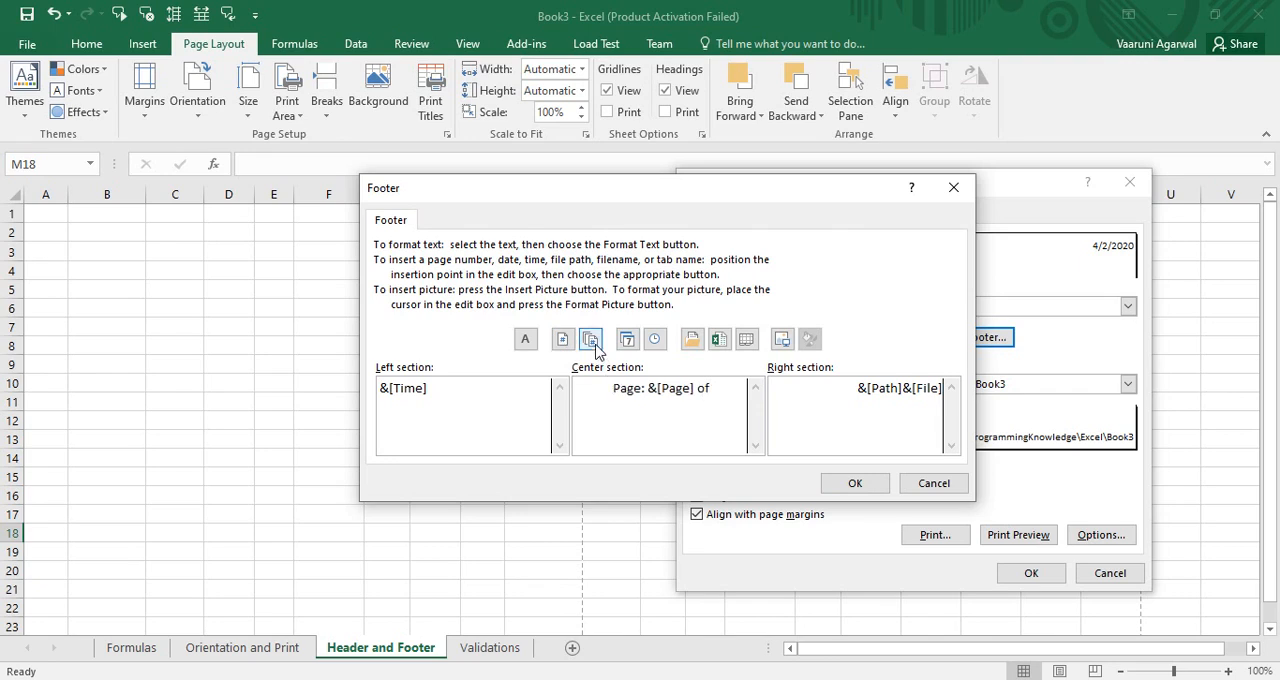
pyautogui.click(590, 340)
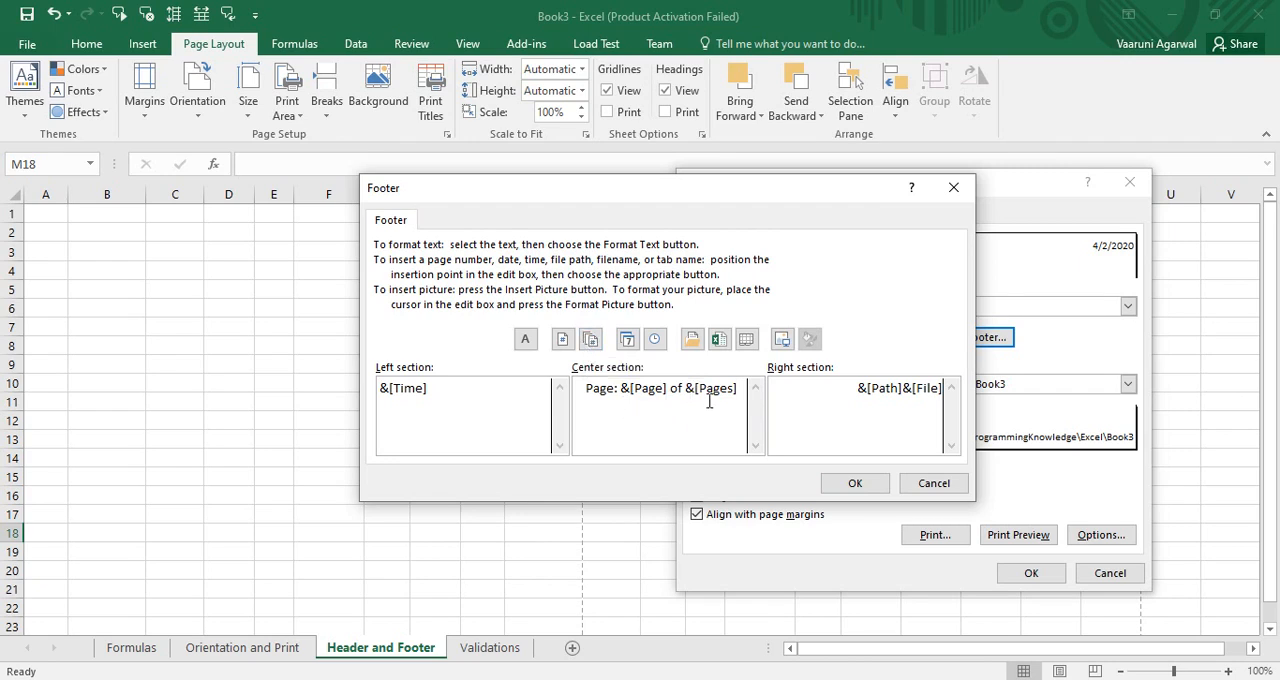
# Replace the footer's right section content with the text "Excel" and accept the custom footer
pyautogui.moveTo(852, 400); pyautogui.dragTo(955, 399)
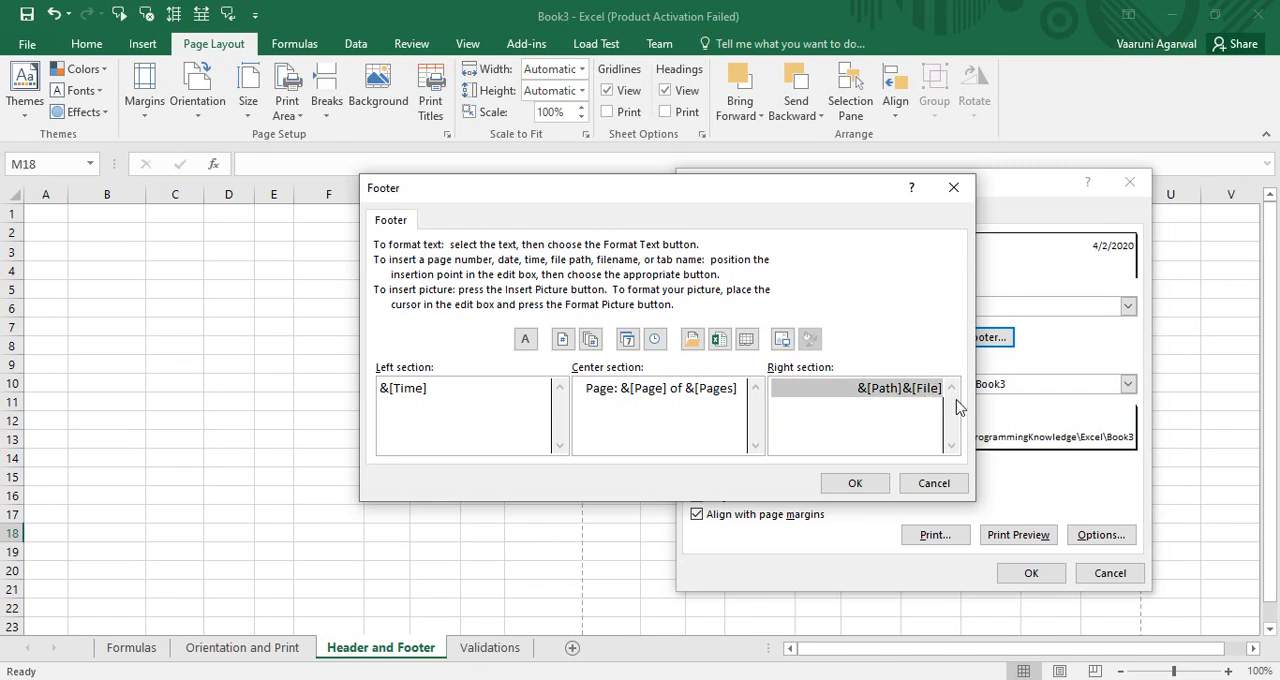
pyautogui.press('BackSpace')
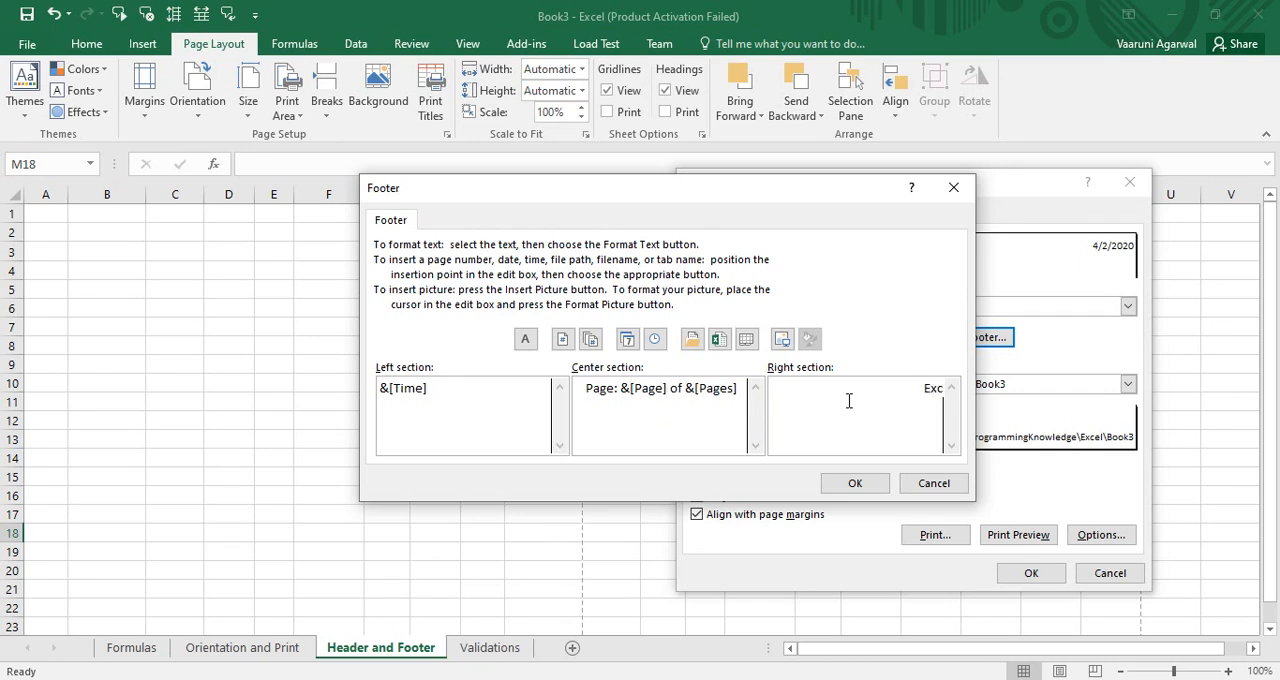
pyautogui.write('el')
pyautogui.click(879, 485)
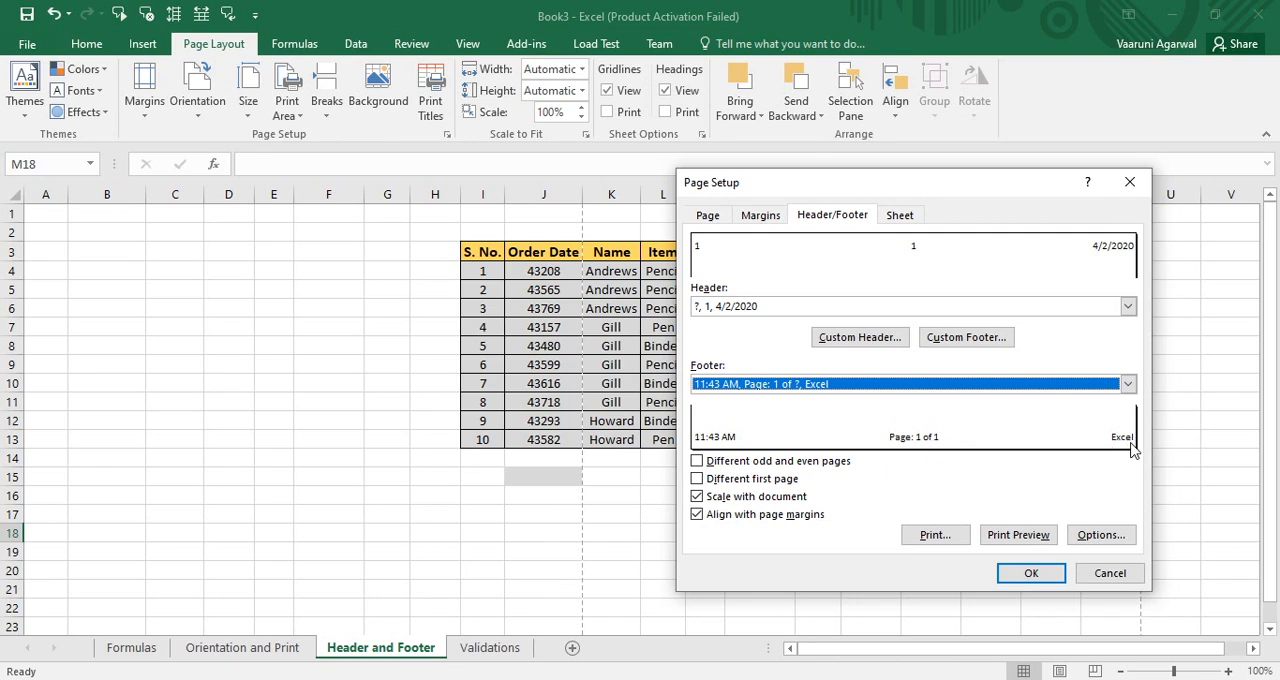
# Open the print preview from Page Setup and advance to the second page to check the header and footer
pyautogui.click(936, 536)
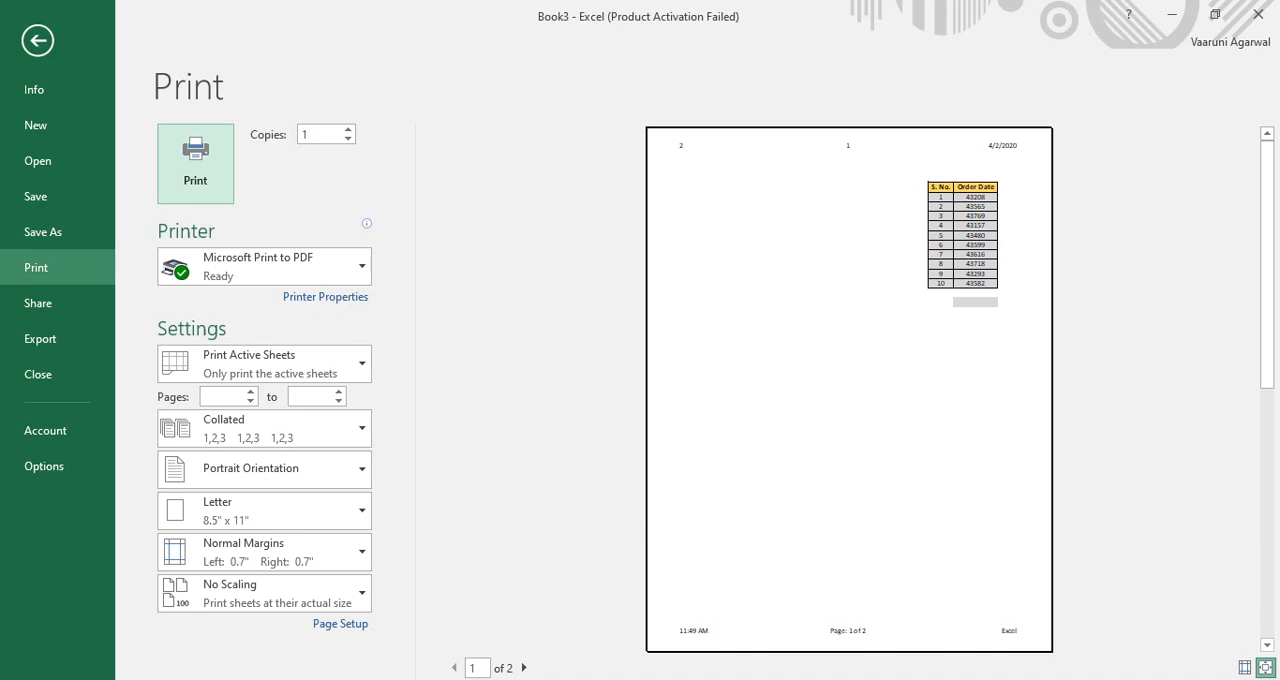
pyautogui.click(523, 668)
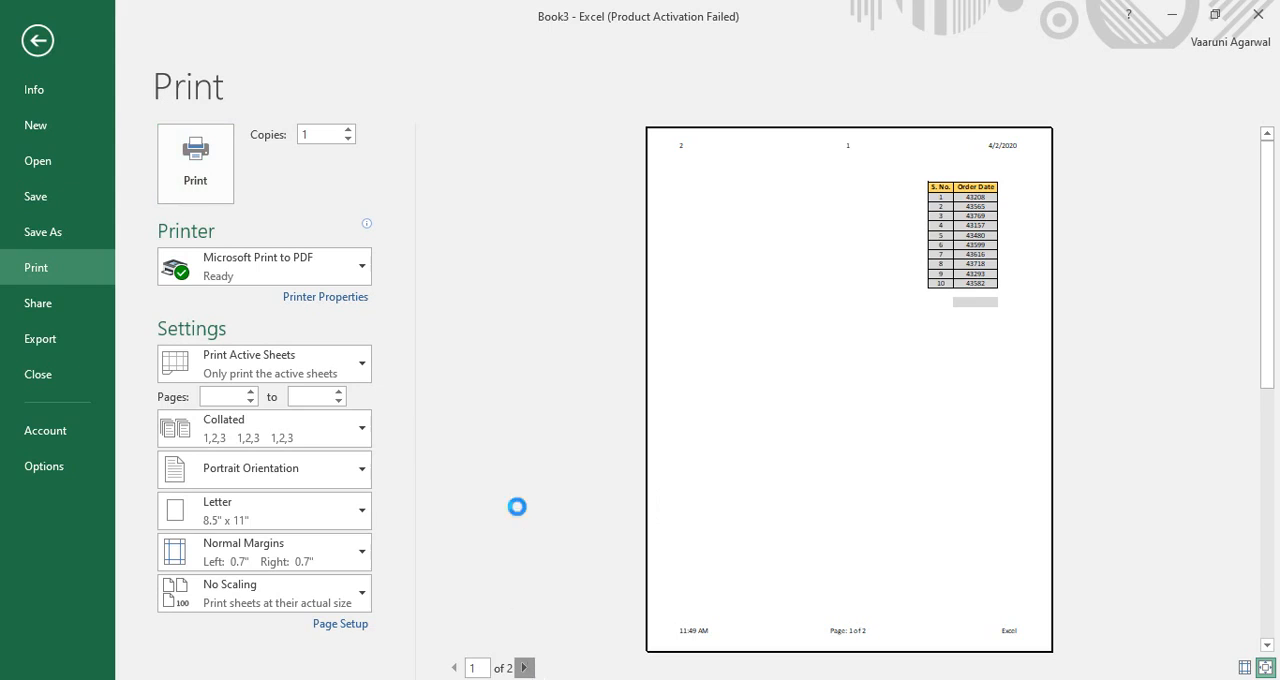